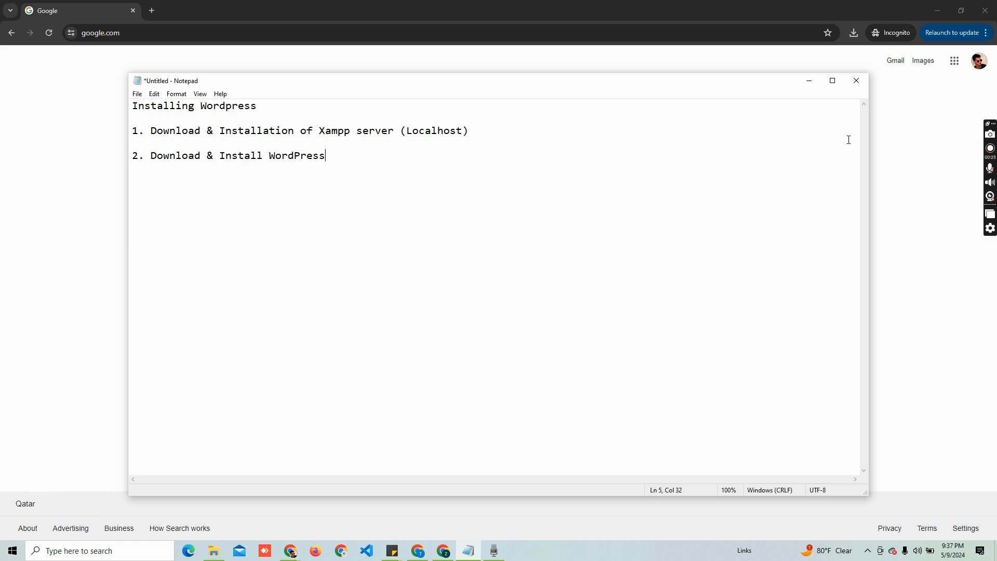
Bring the Google search page in Chrome to the front, leaving the Notepad install plan aside
click(52, 140)
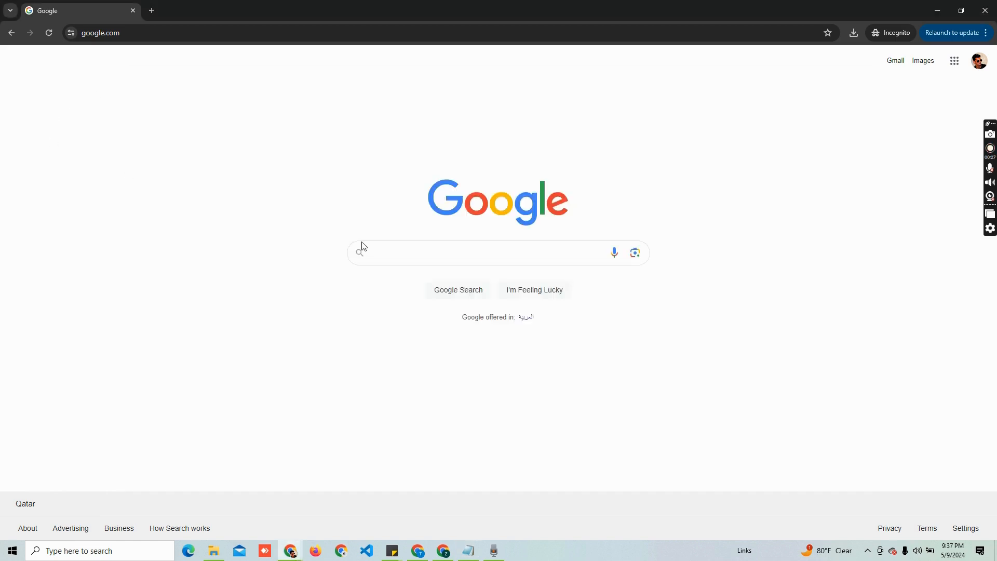
Search Google for 'xampp download' and open the apachefriends.org XAMPP download page
text(xampp)
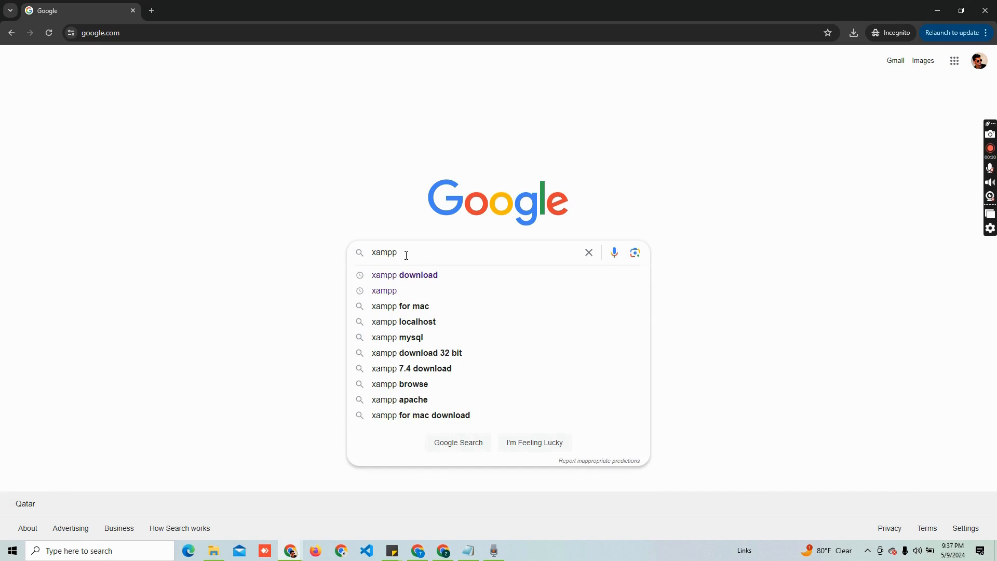
key(Down)
key(Return)
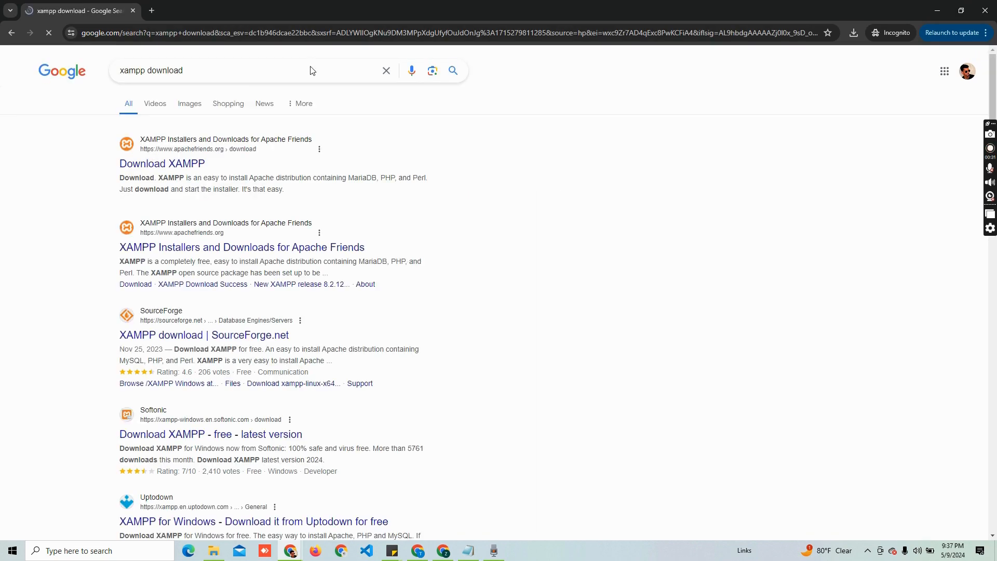
click(166, 165)
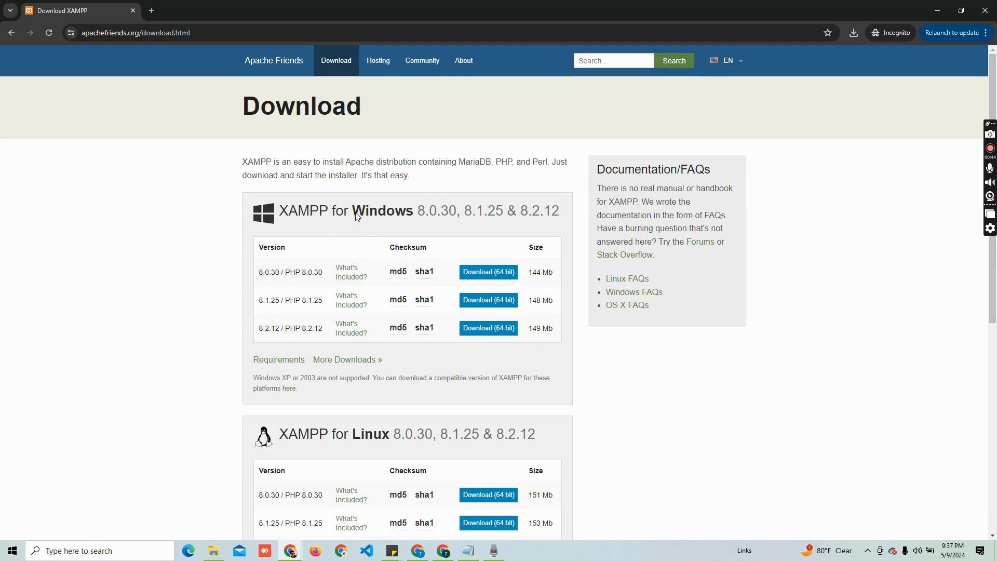
scroll(308, 223, down, 6)
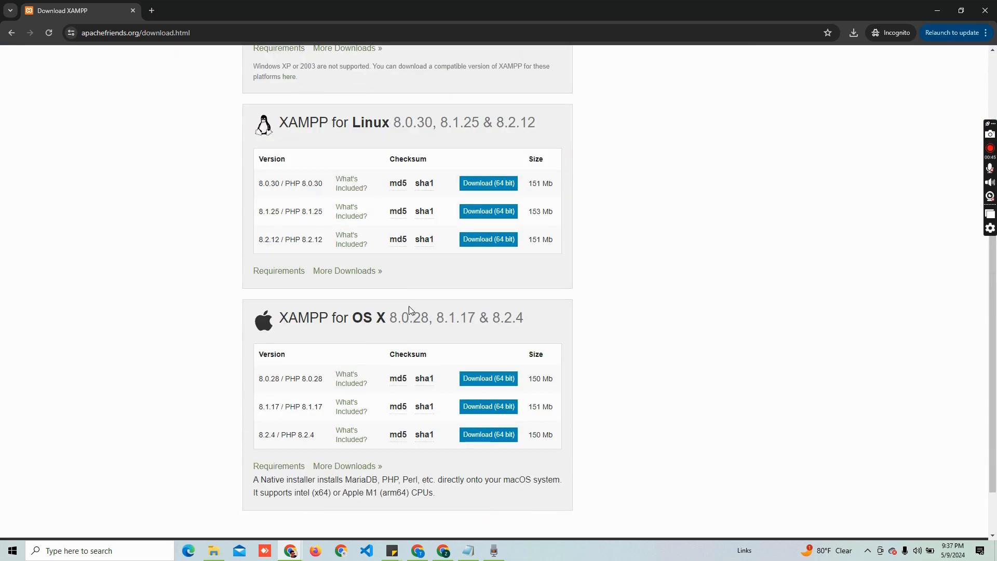
scroll(349, 301, up, 6)
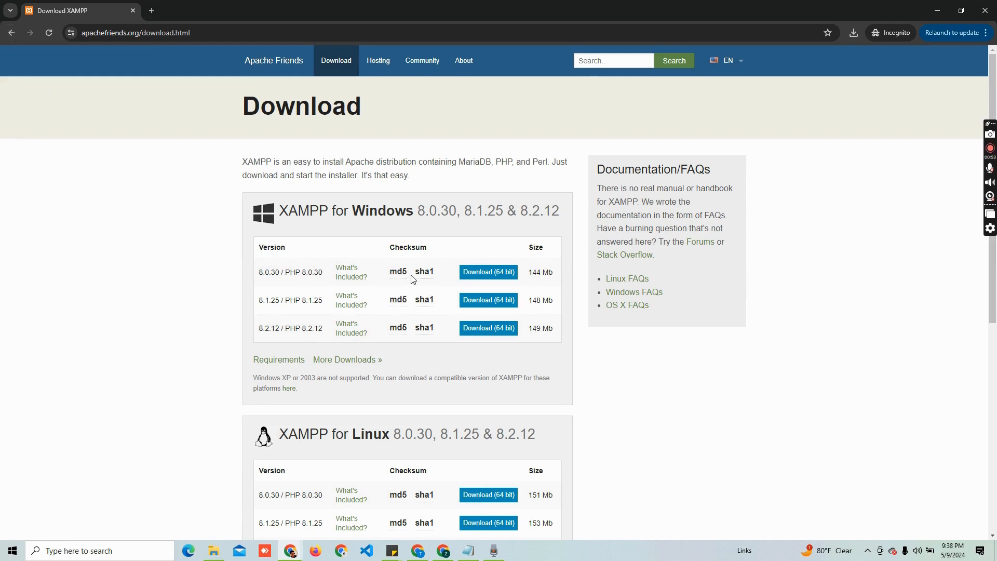
click(218, 543)
click(199, 123)
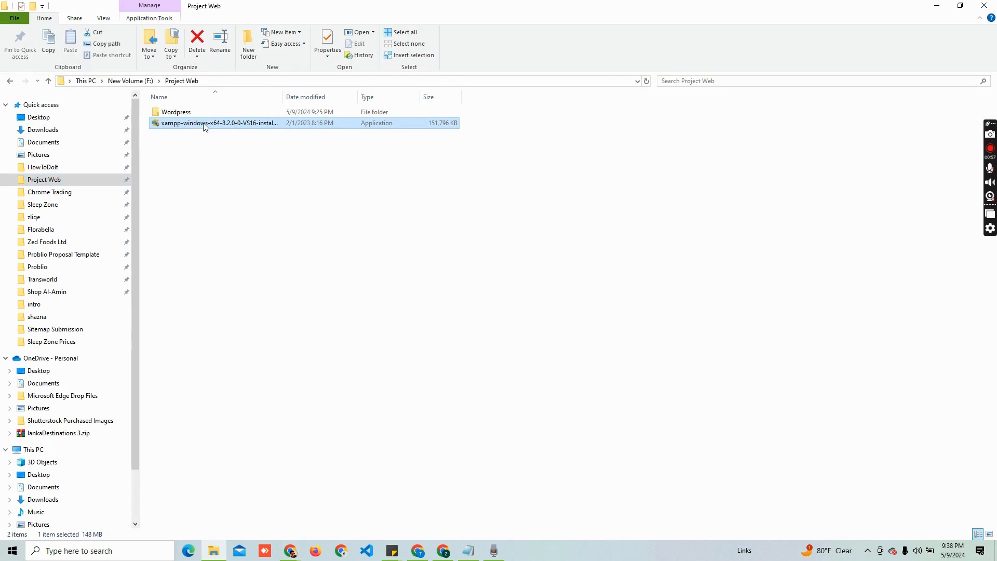
double_click(253, 126)
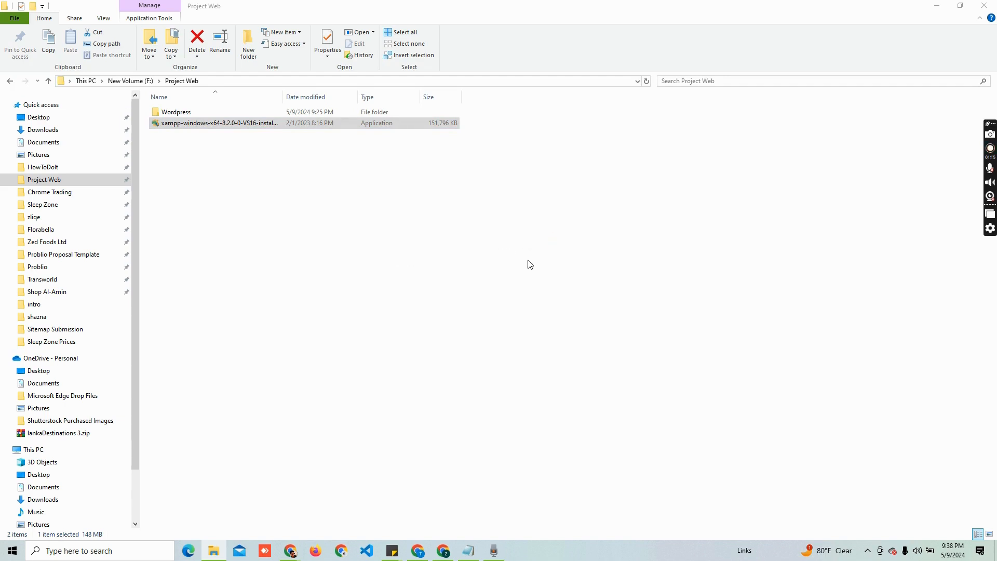
click(568, 320)
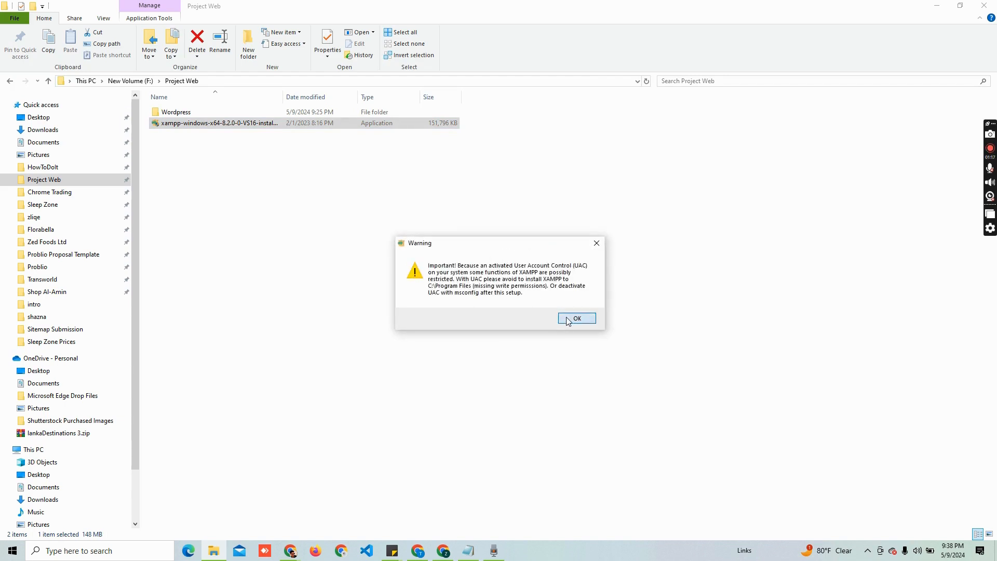
click(549, 375)
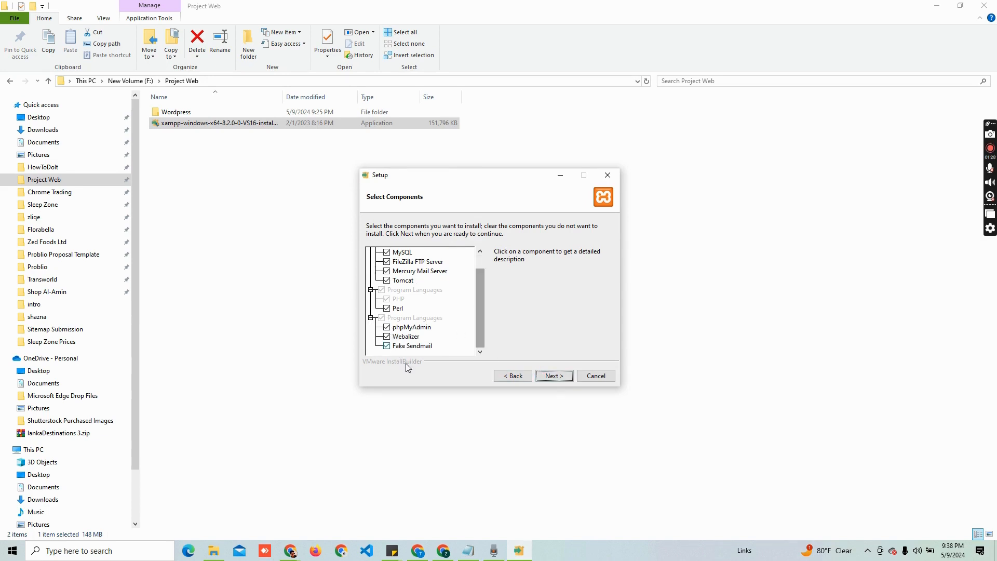
click(555, 377)
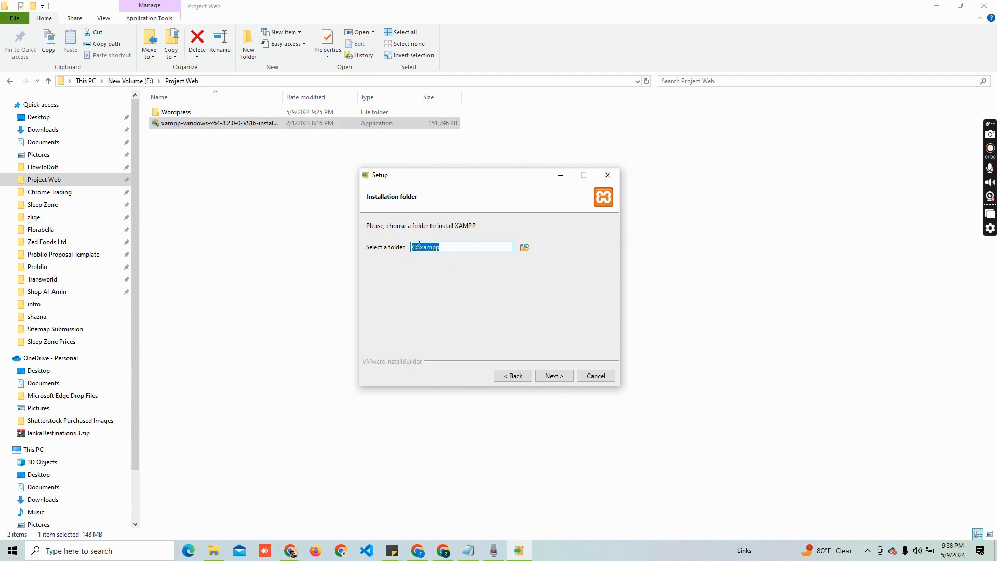
click(465, 251)
click(552, 376)
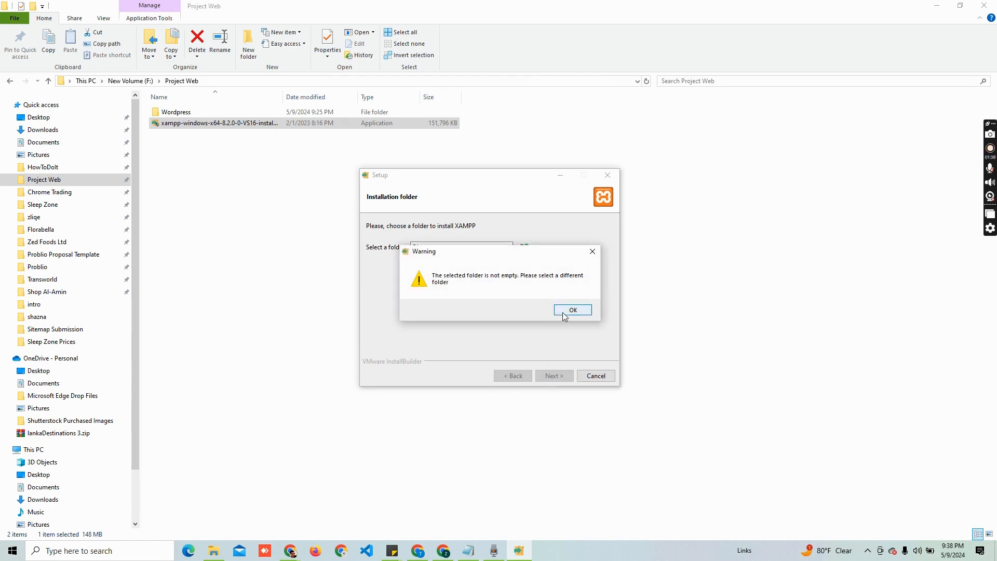
click(564, 310)
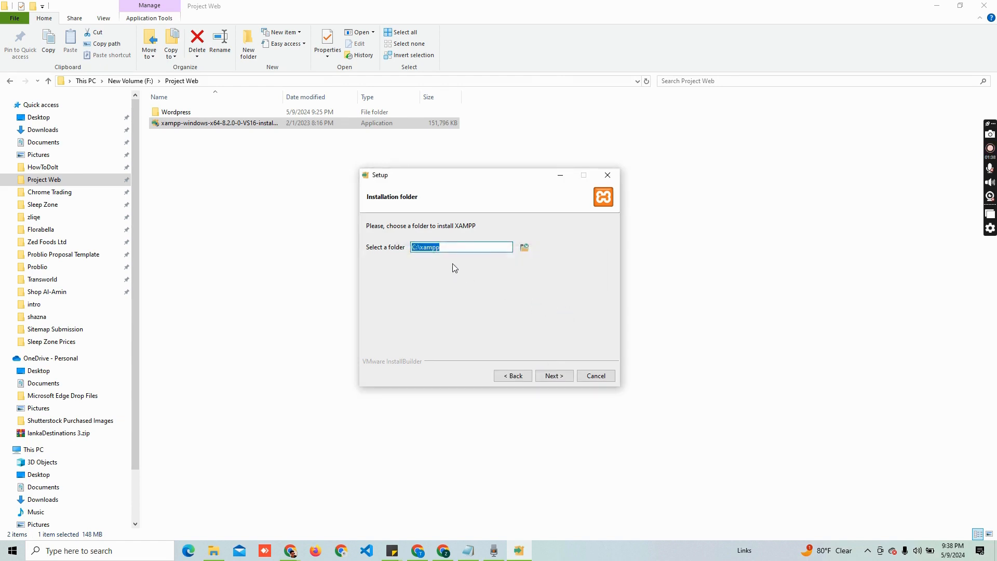
click(460, 247)
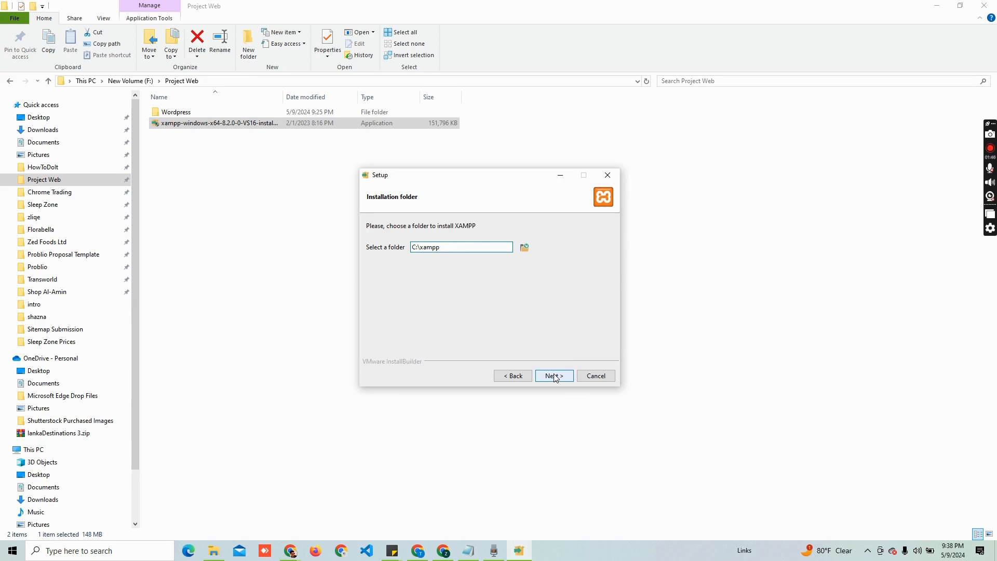
click(596, 376)
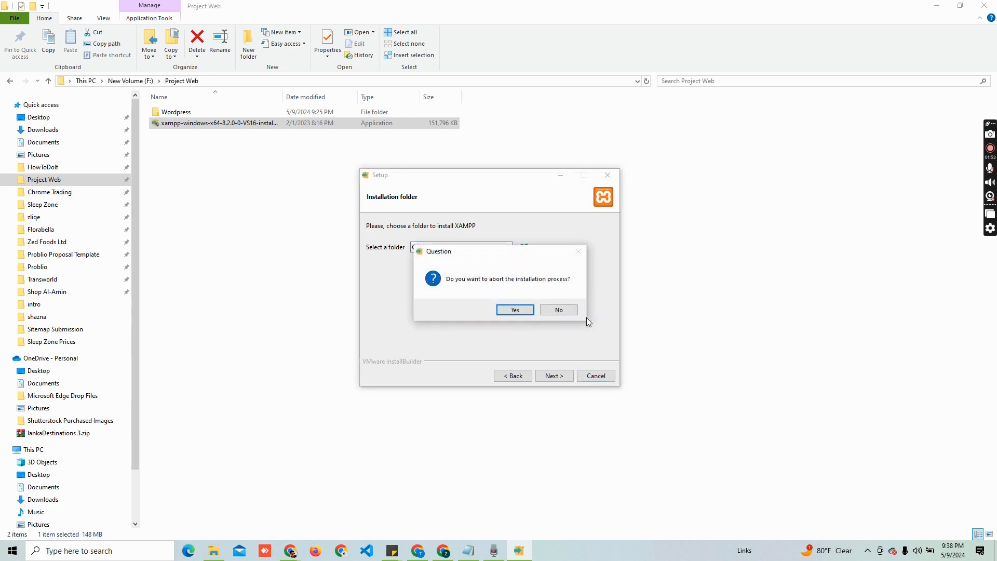
click(513, 310)
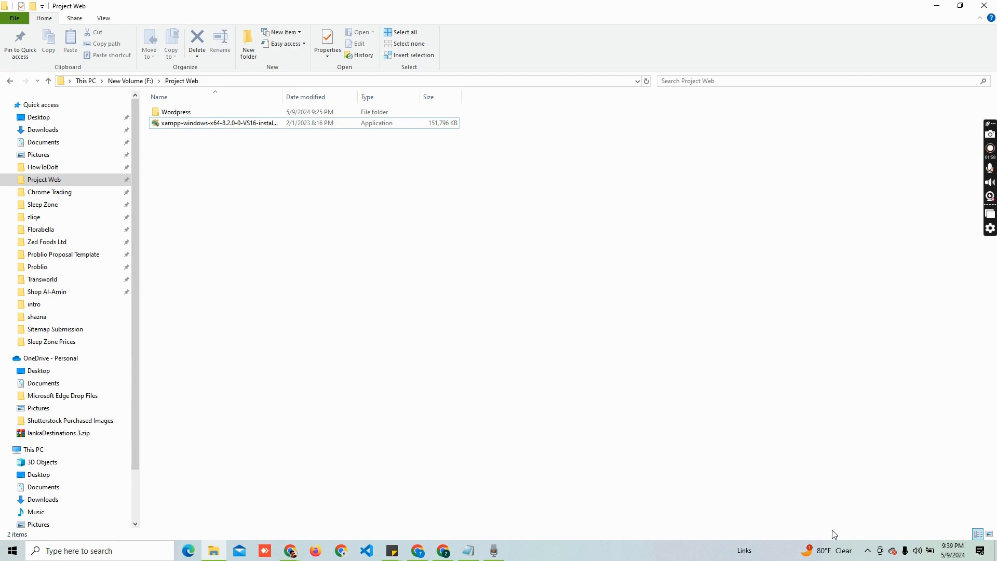
Launch XAMPP Control Panel v3.3.0 from Windows search and centre its window on screen
click(870, 550)
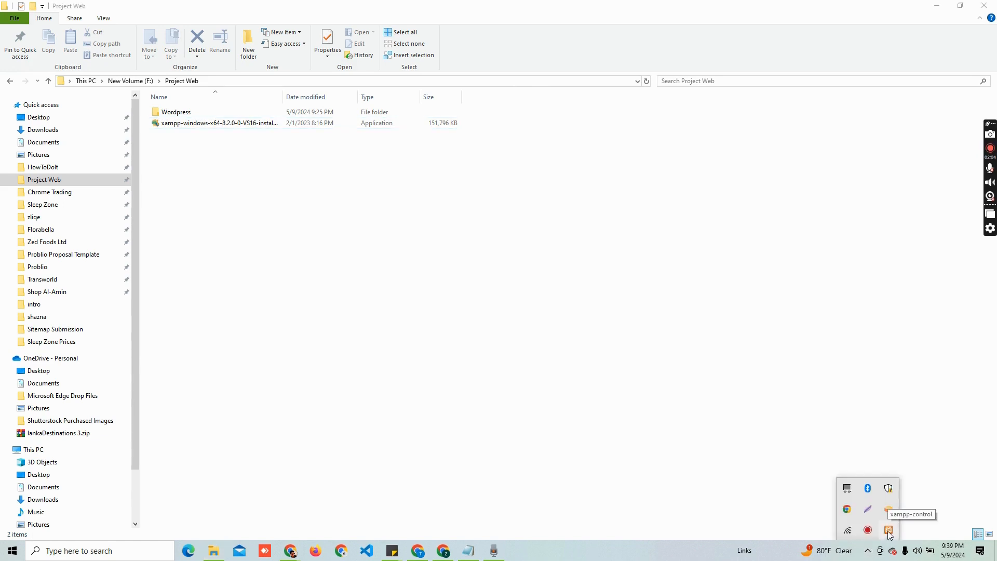
click(888, 530)
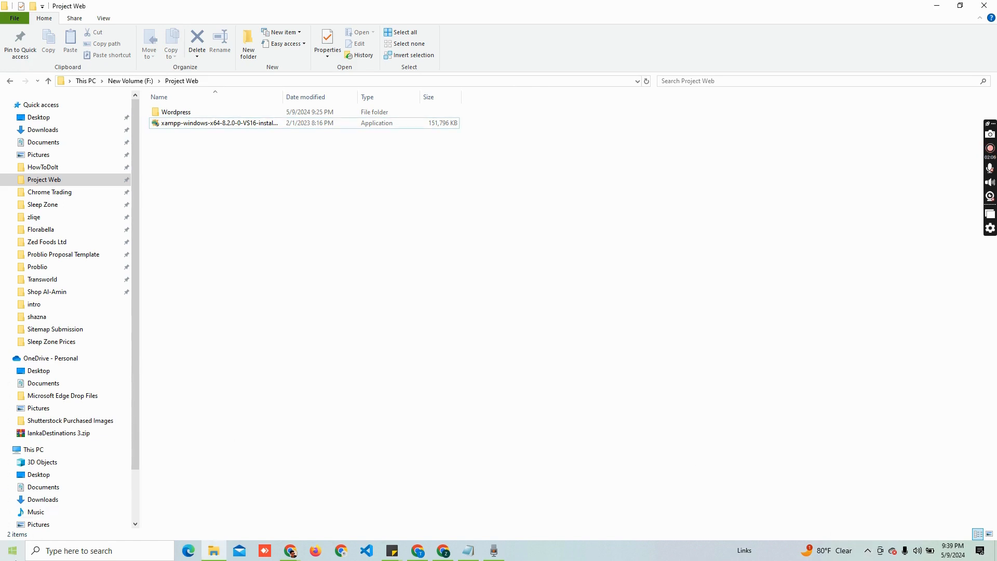
click(50, 552)
text(xampp)
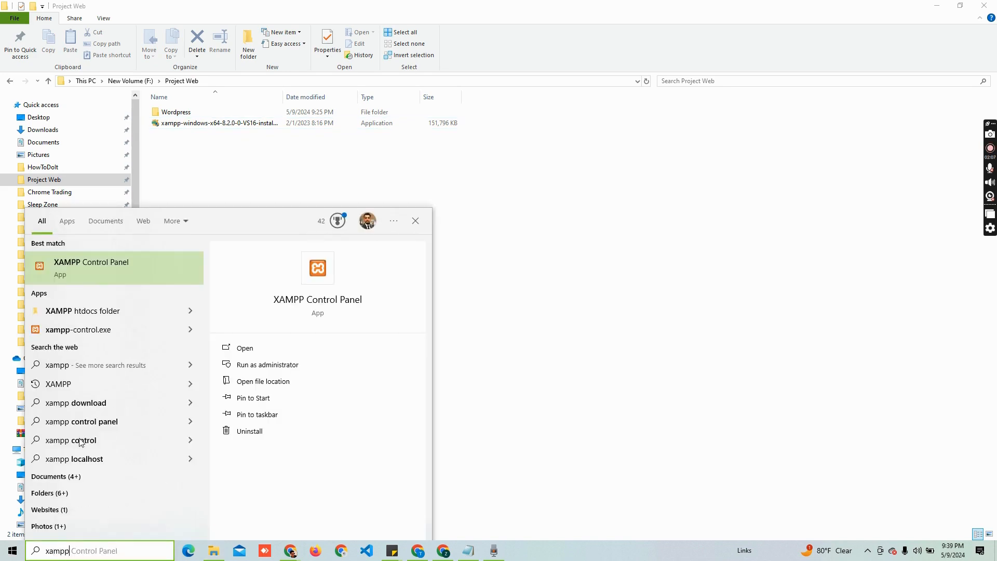
click(121, 273)
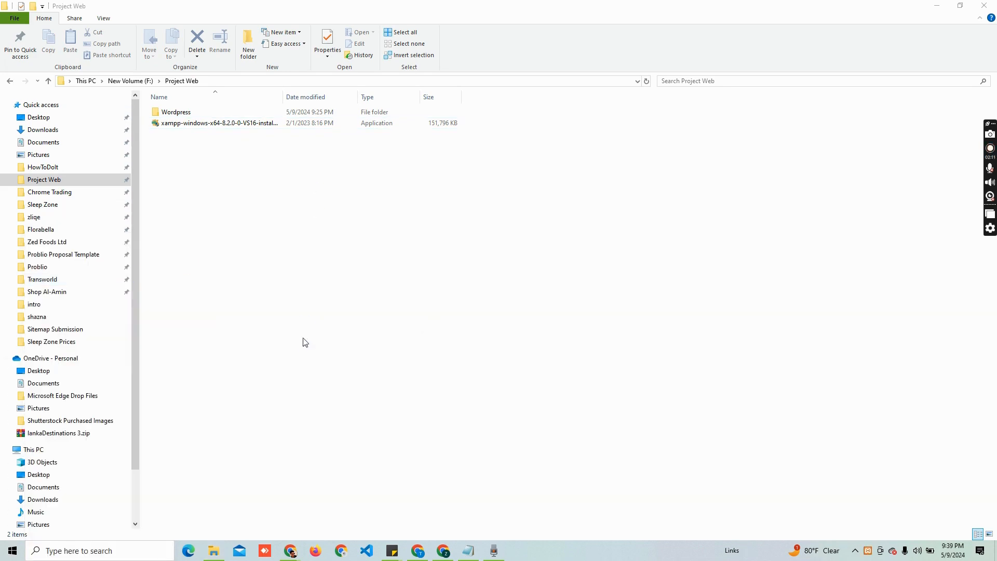
drag(103, 14, 337, 141)
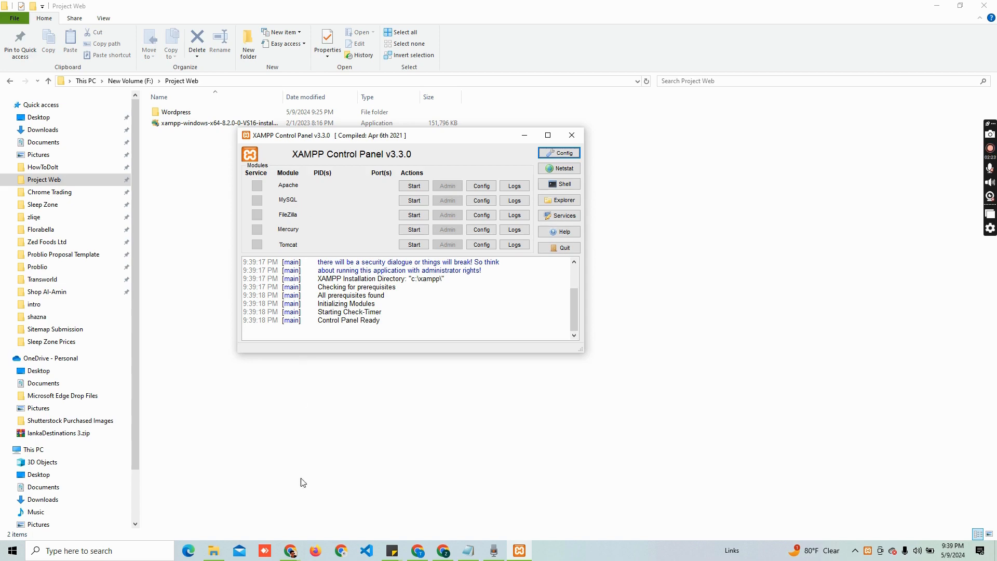
click(290, 550)
Start Apache (ports 80, 443) and MySQL (port 3306) in XAMPP Control Panel
click(328, 506)
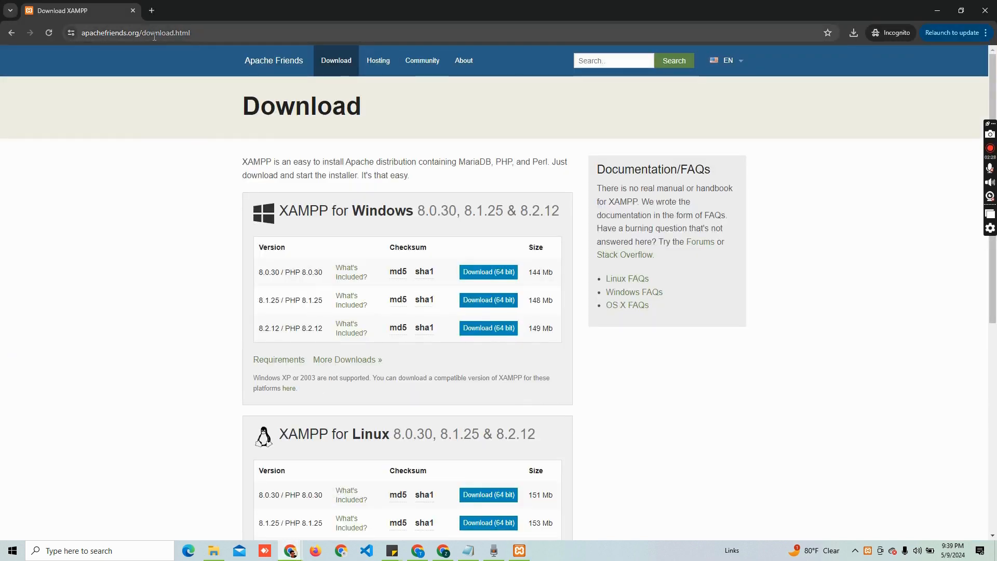
key(alt+Tab)
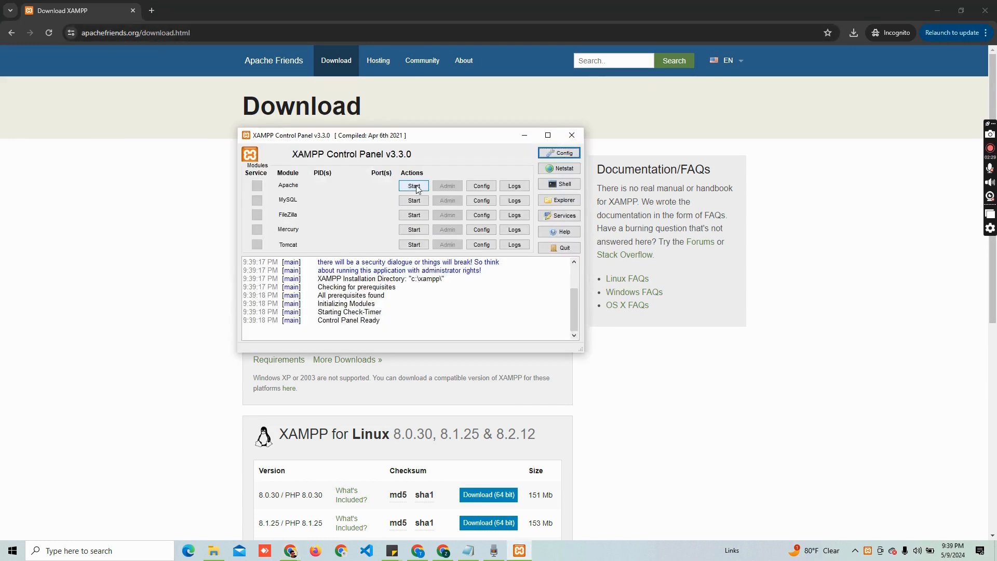
click(415, 189)
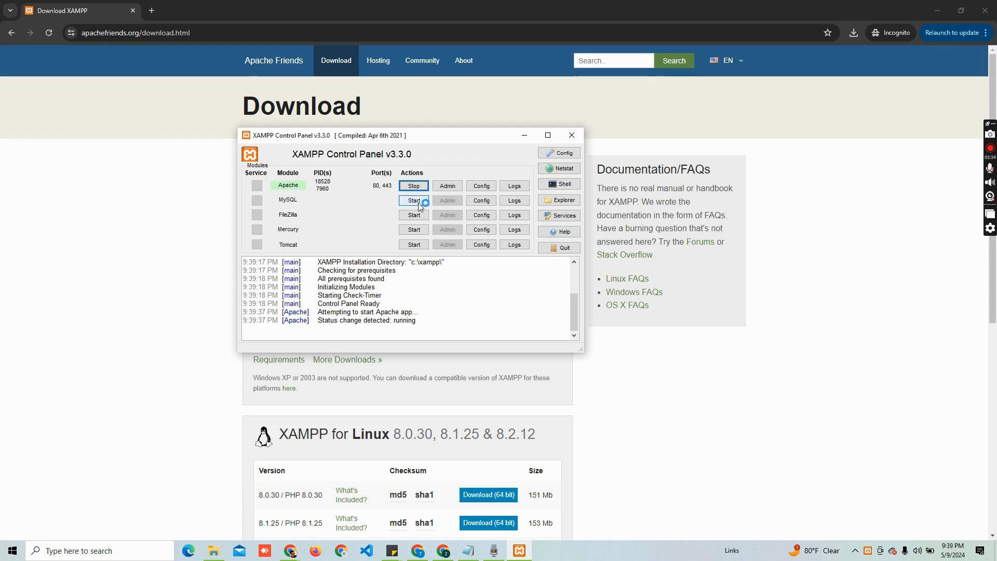
click(405, 202)
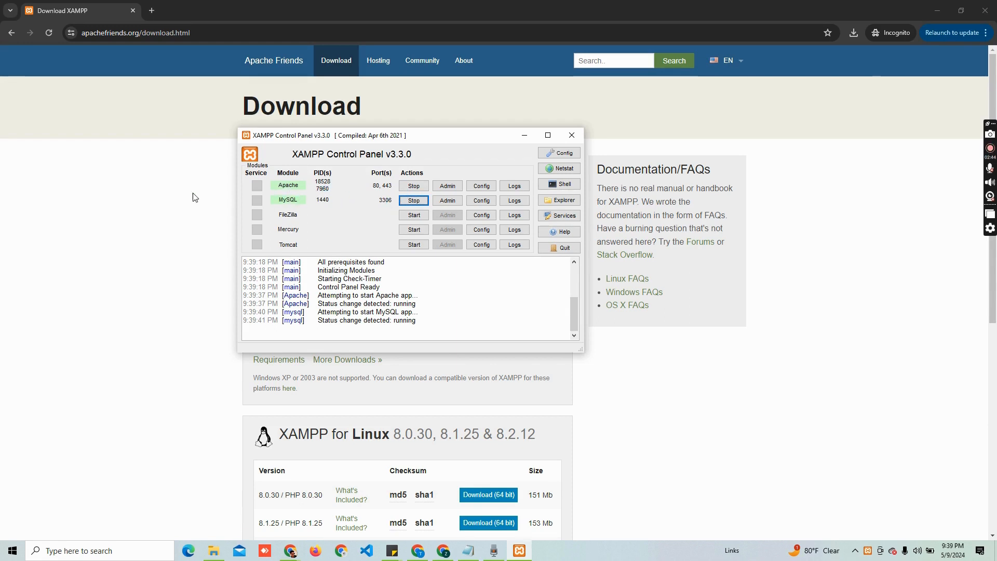
click(119, 35)
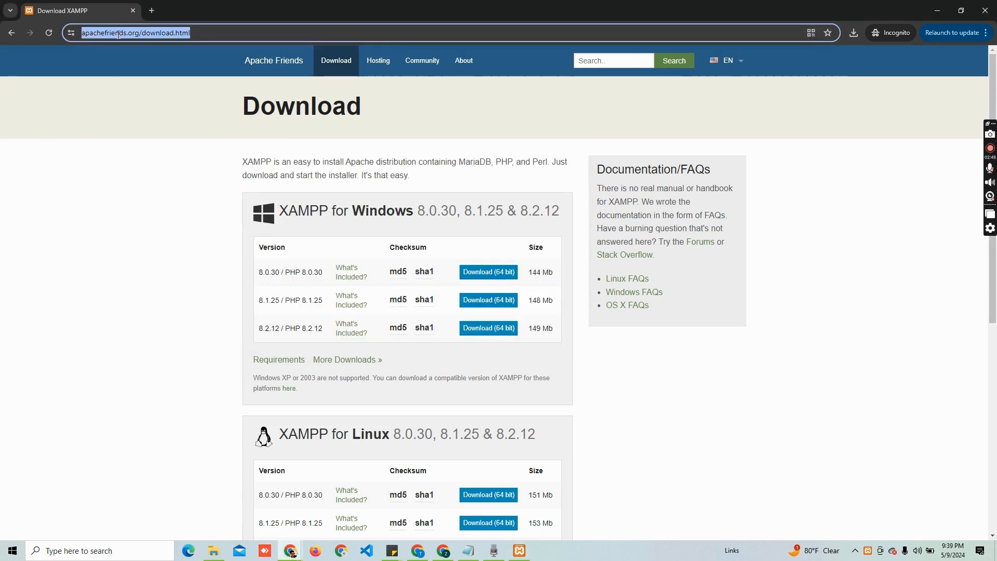
Load the localhost XAMPP welcome page, then localhost/phpmyadmin in a new incognito tab
text(localhost/)
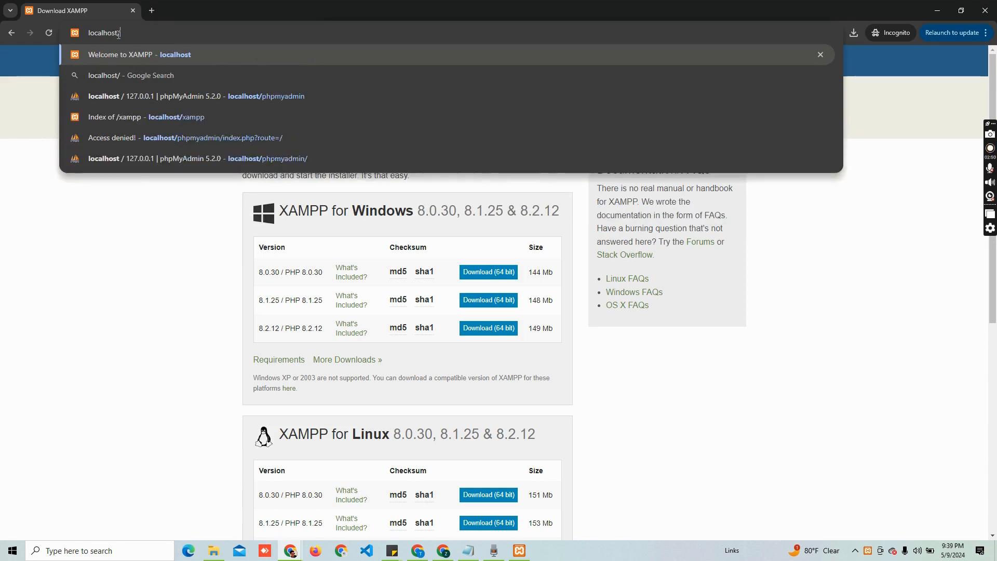
key(Return)
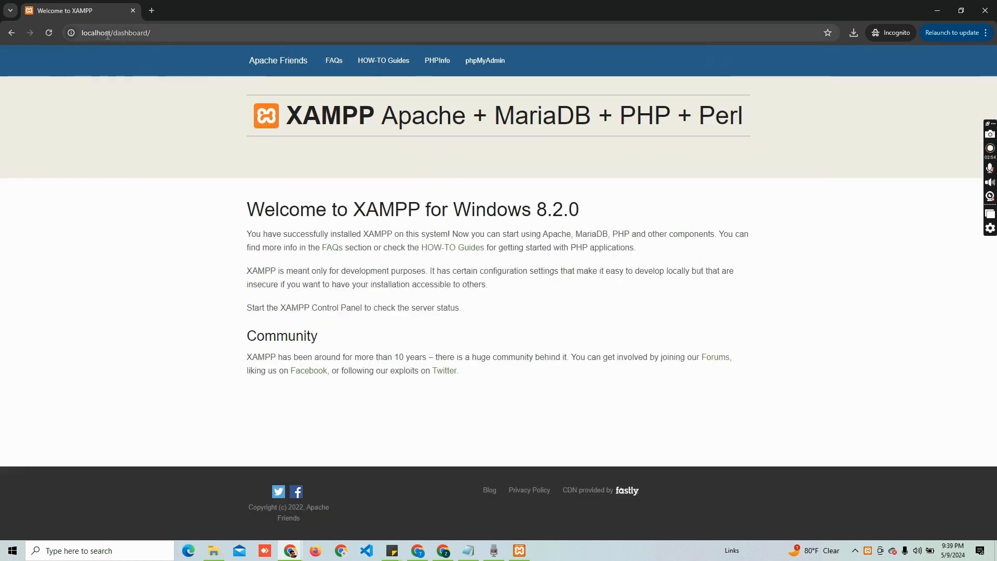
click(153, 10)
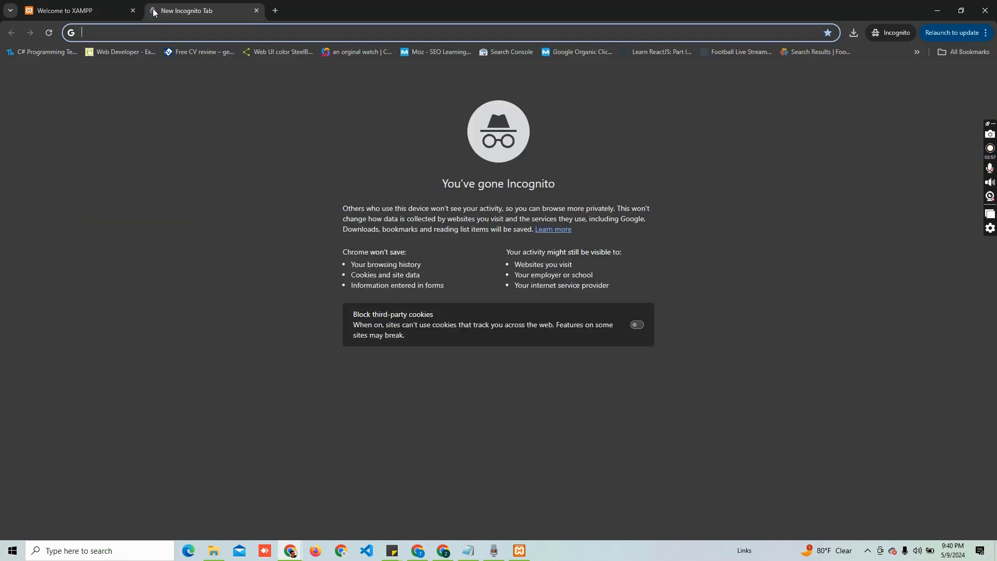
text(lolca)
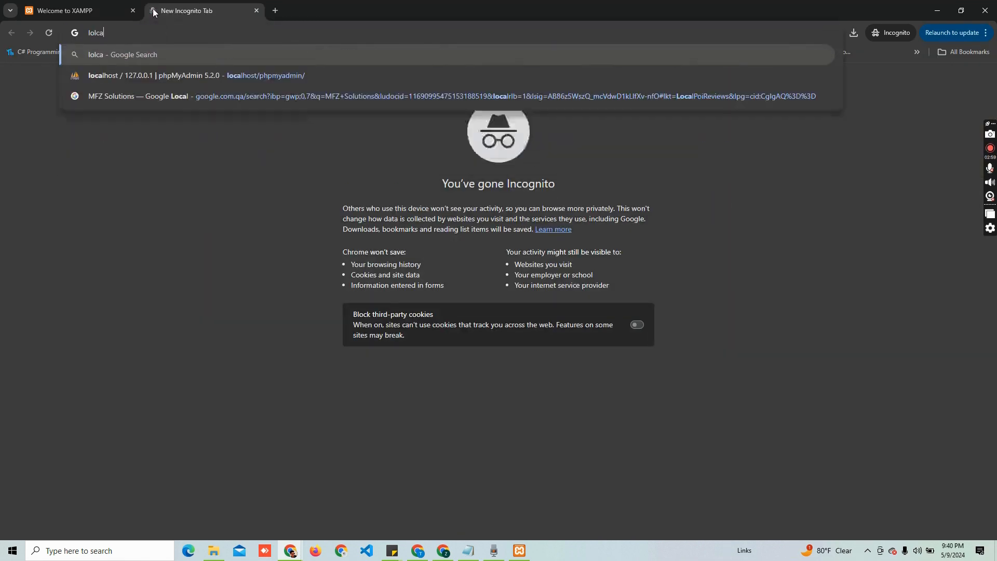
key(BackSpace)
key(BackSpace)
key(BackSpace)
key(BackSpace)
key(BackSpace)
text(localhost/phpmyadmin)
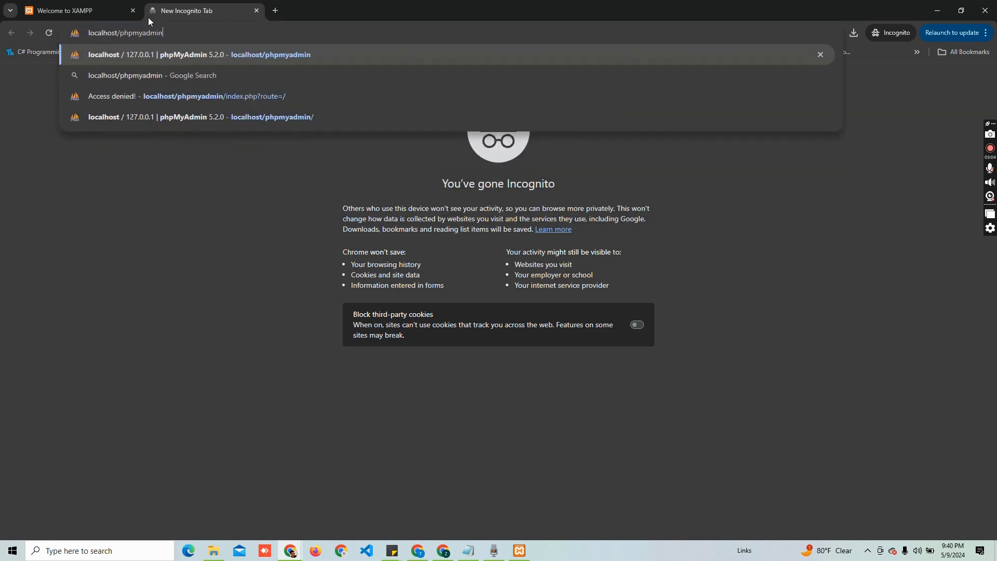
key(Return)
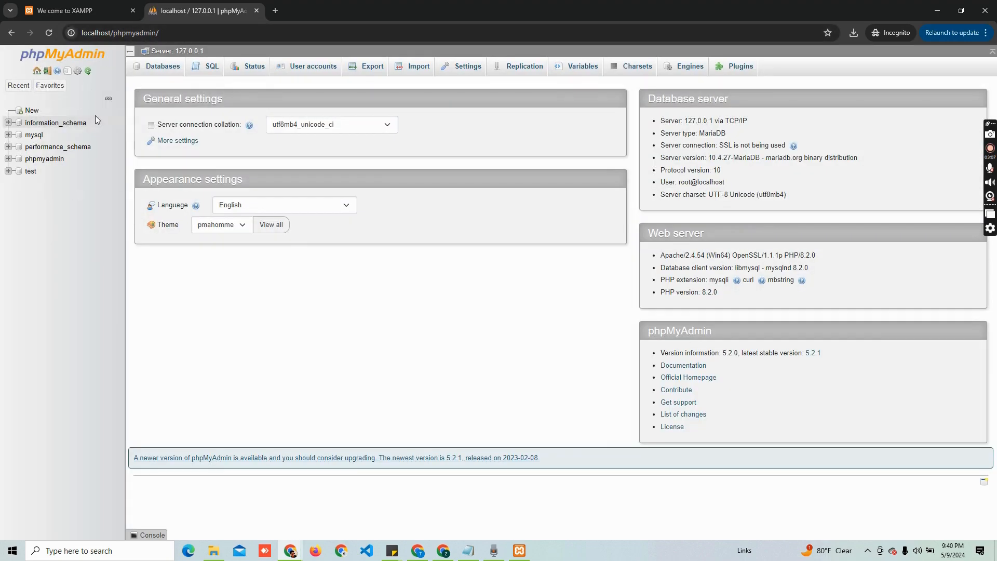
click(71, 3)
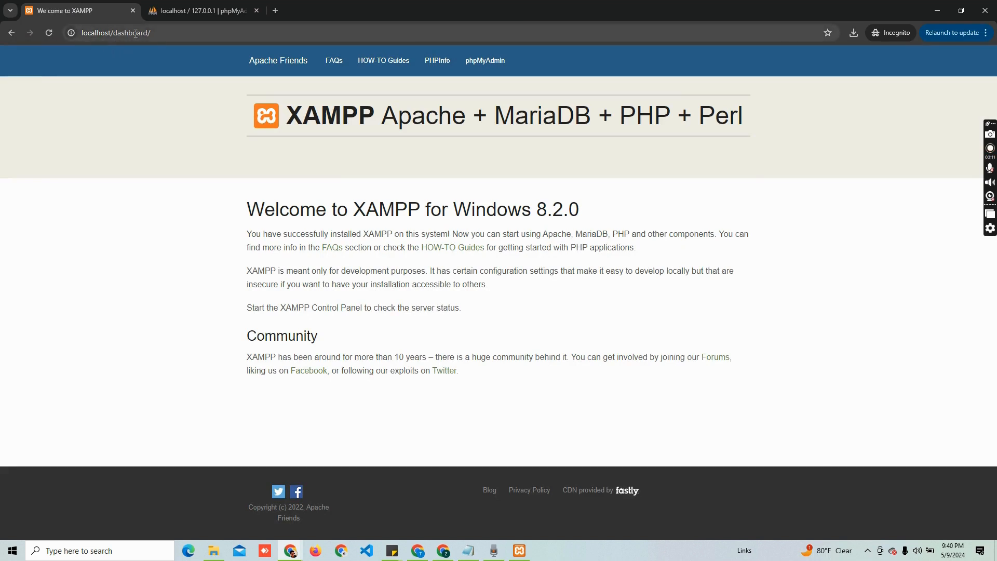
click(175, 13)
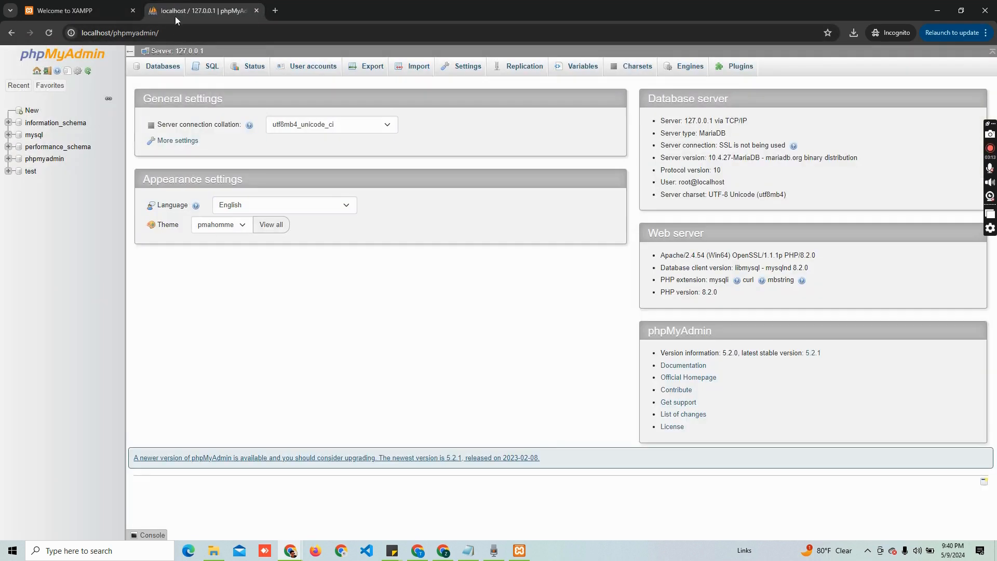
Search Google for 'download wordpress' and open the wordpress.org download and Release Archive pages
click(276, 10)
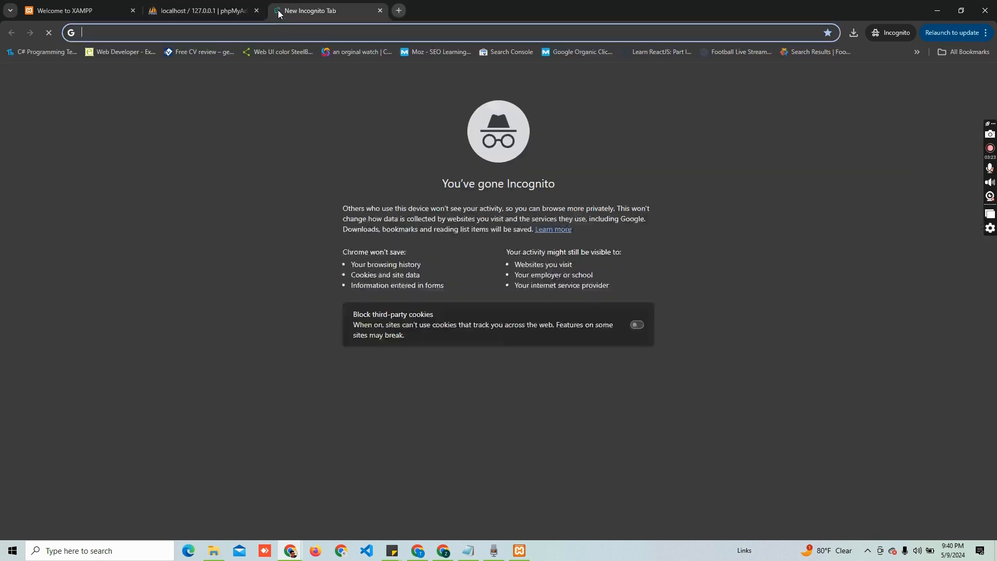
text(google.com)
key(Return)
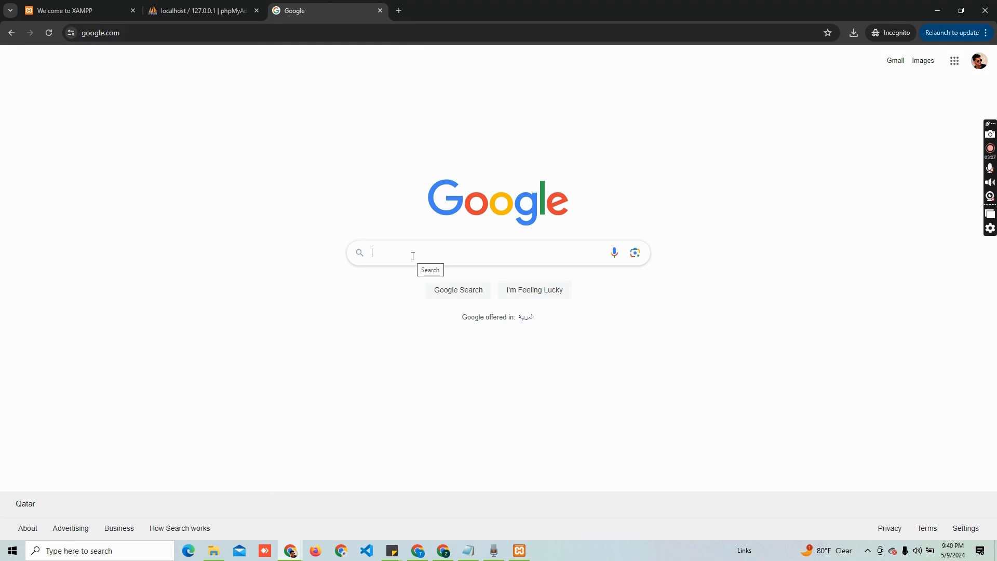
text(fr)
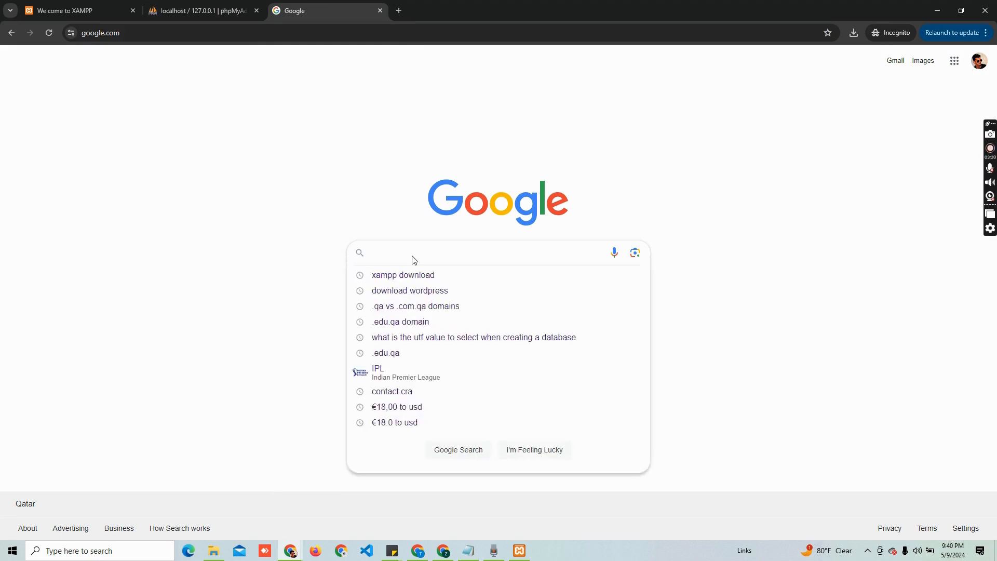
text(download wordpress)
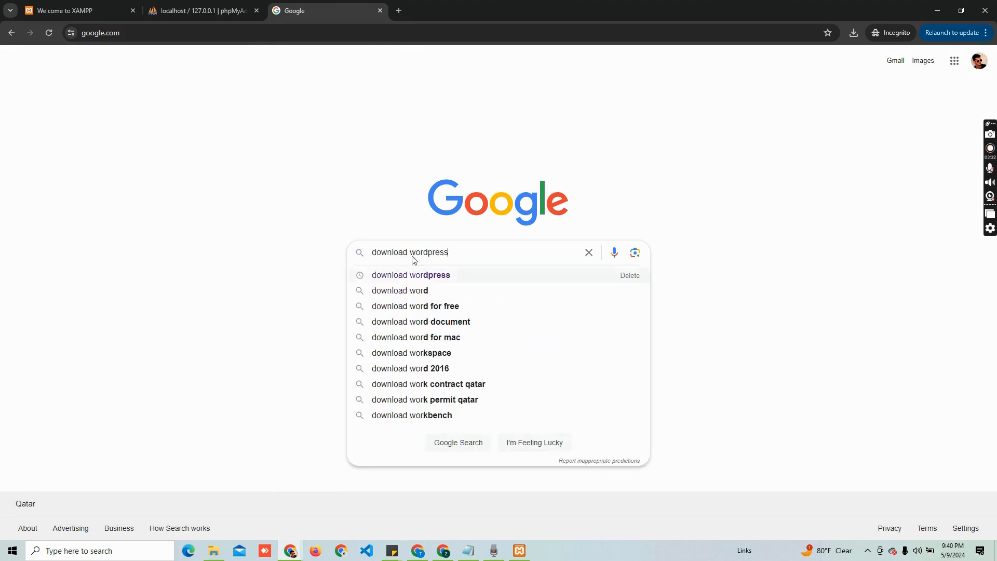
key(Return)
click(196, 171)
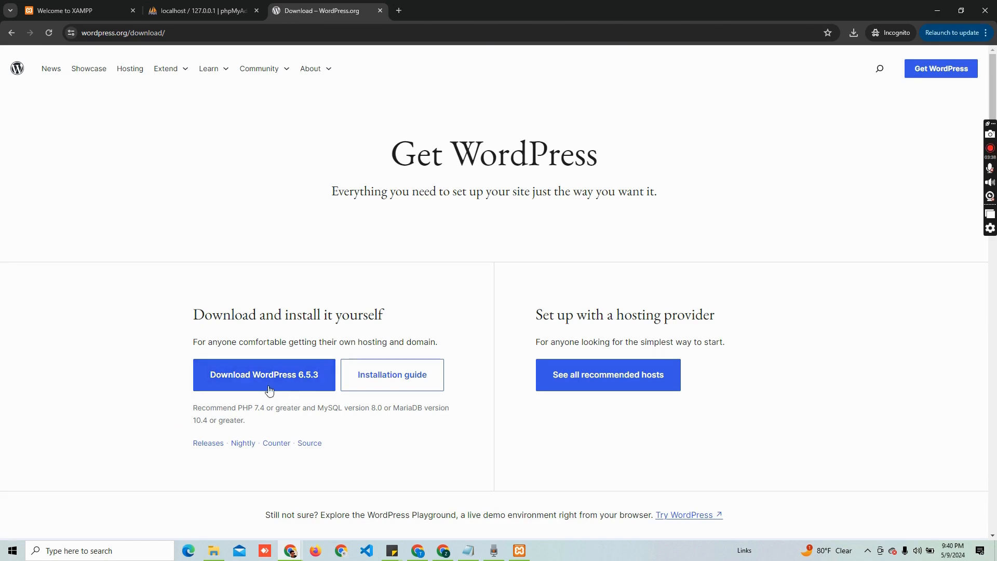
click(210, 445)
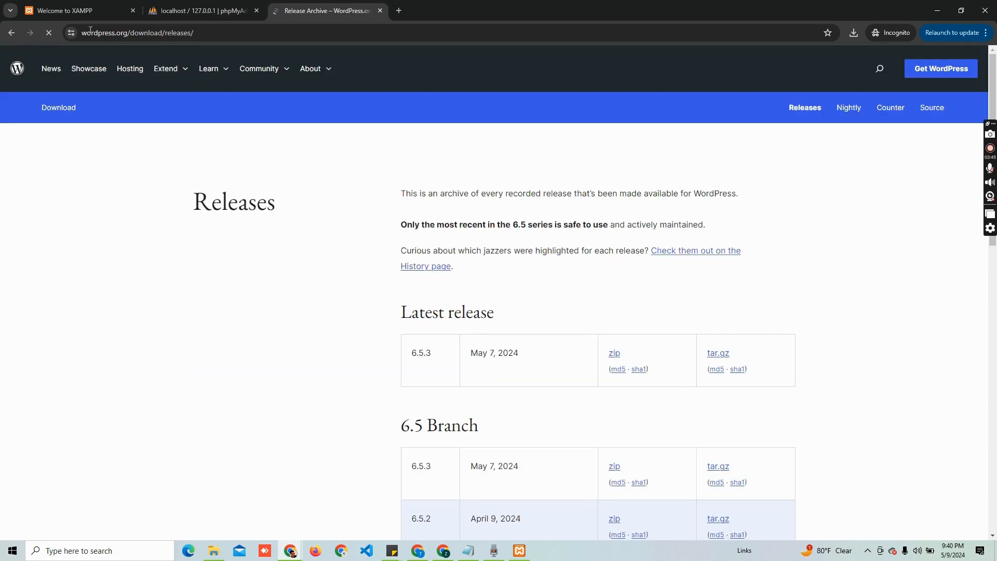
Download the WordPress 6.5.3 zip and save it into the Project Web folder
click(11, 33)
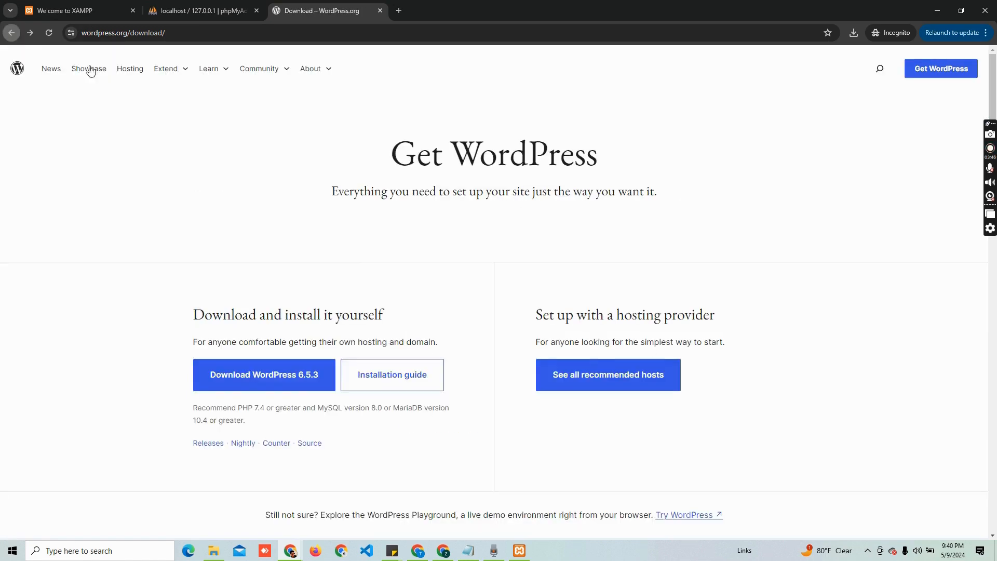
click(281, 379)
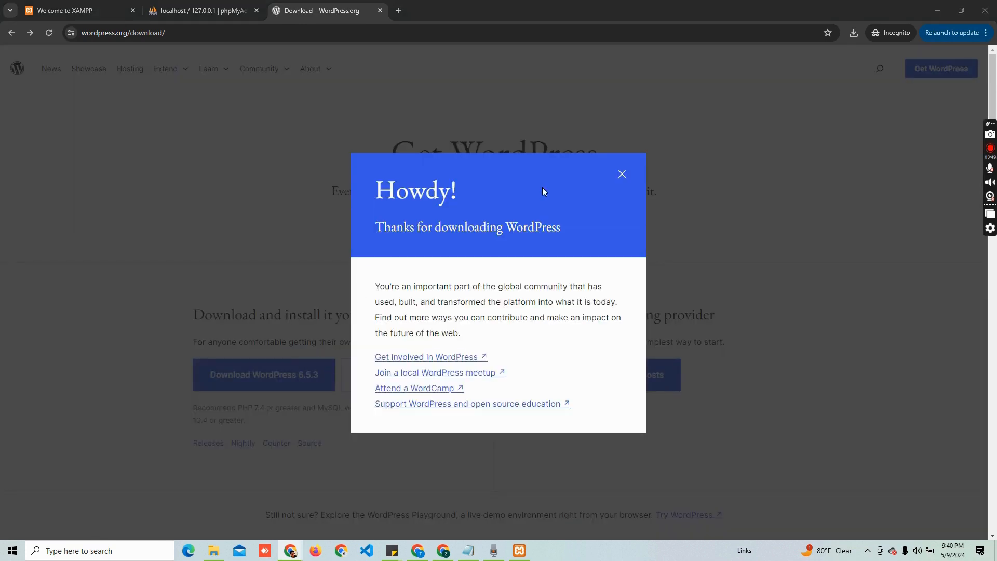
scroll(60, 137, up, 8)
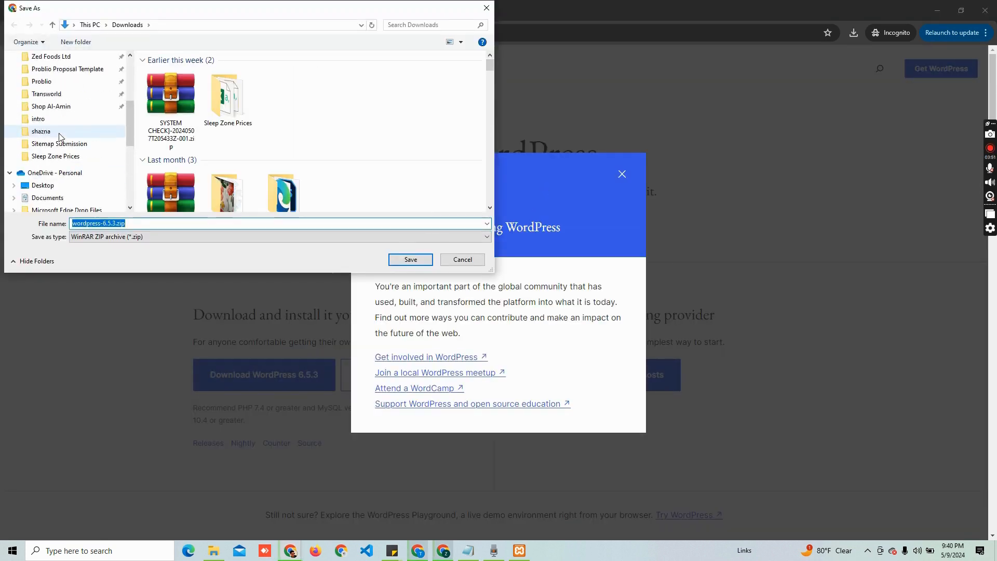
scroll(61, 137, up, 4)
click(50, 139)
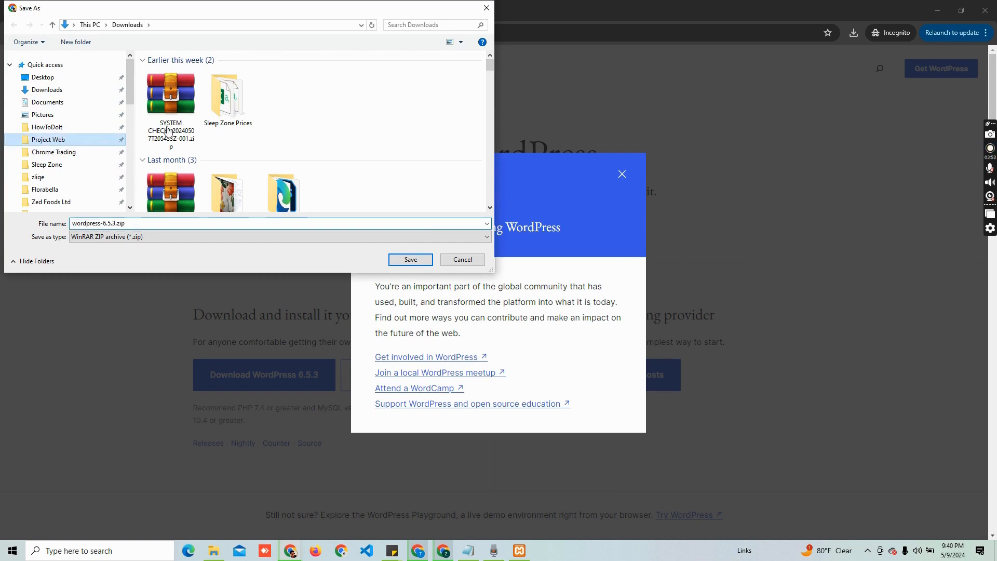
click(413, 260)
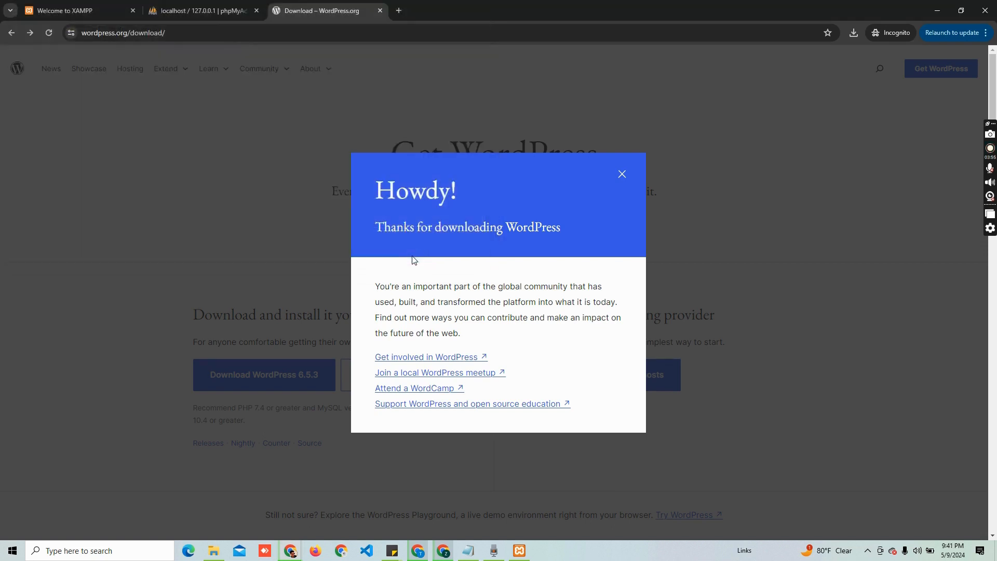
click(623, 174)
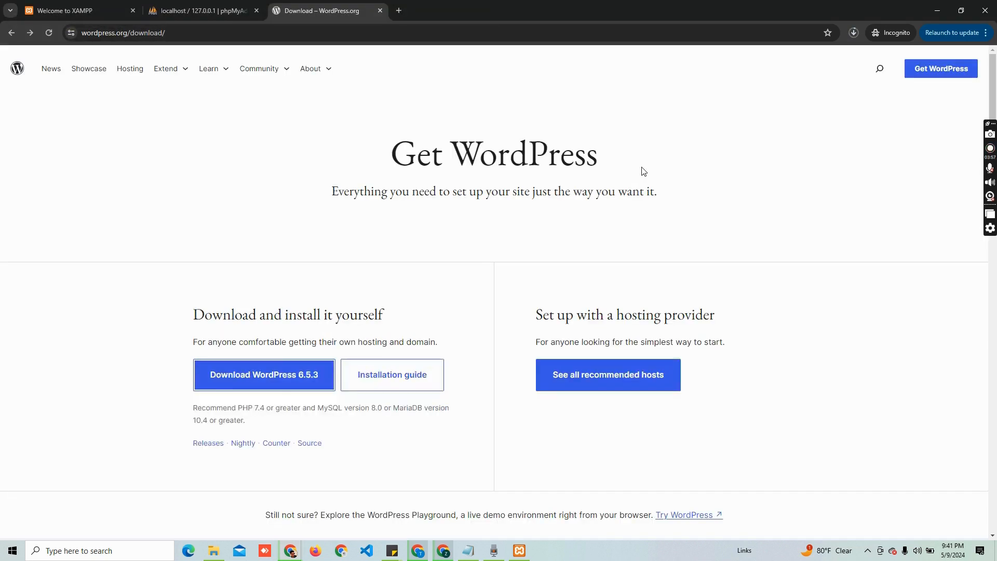
Check Chrome's download history to confirm wordpress-6.5.3.zip (25.0 MB) finished downloading
click(858, 34)
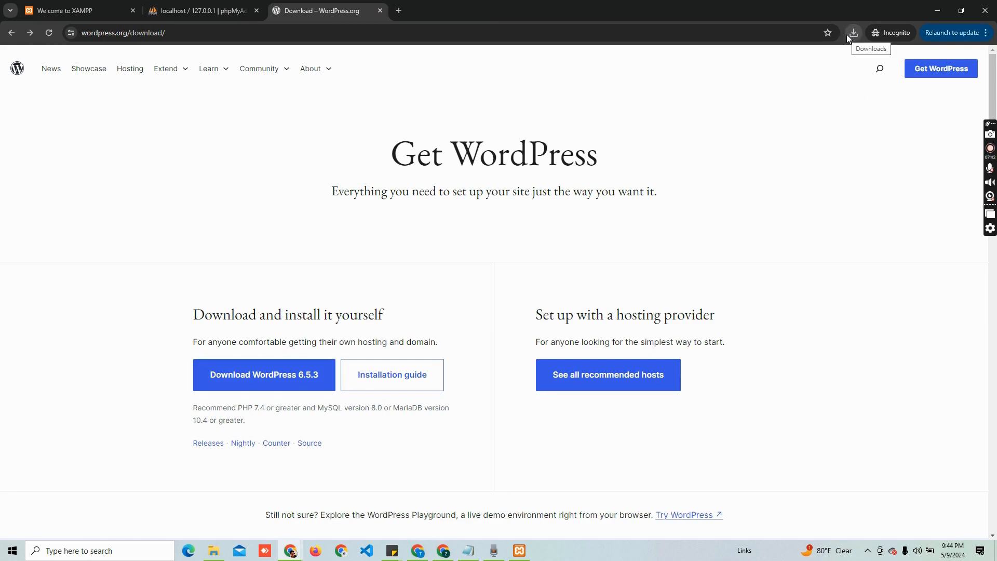
click(847, 34)
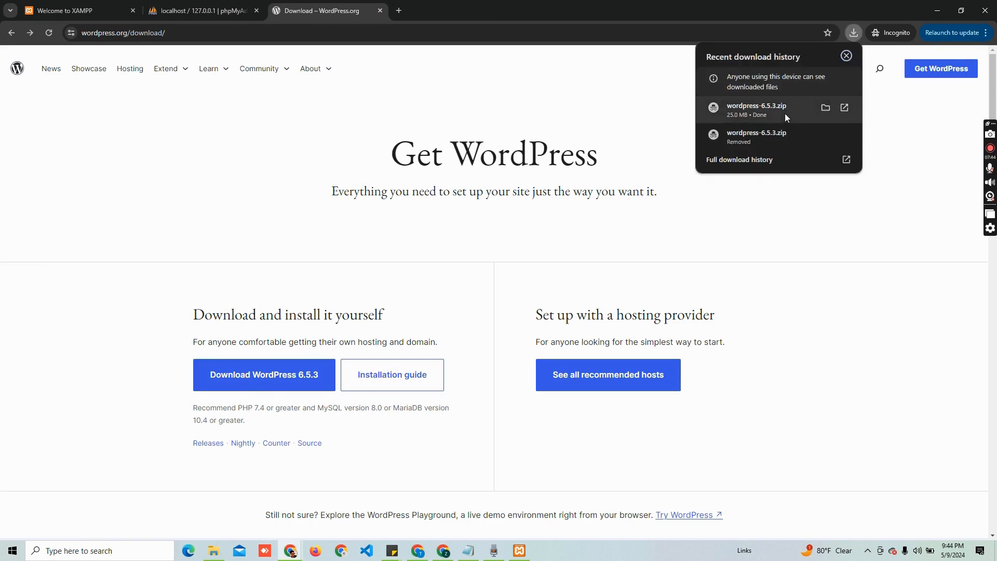
click(597, 100)
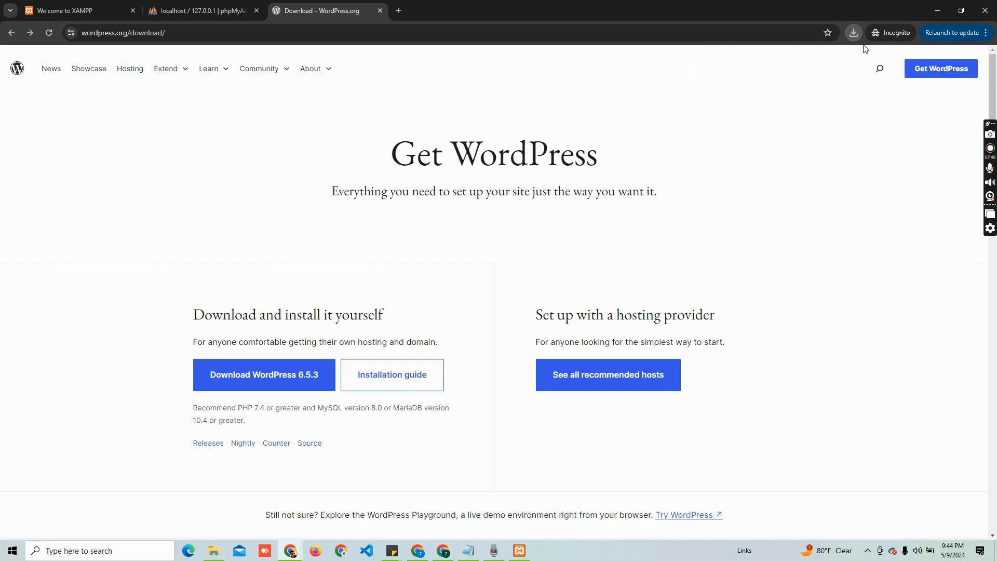
click(853, 33)
Extract wordpress-6.5.3.zip and open its inner wordpress folder holding 19 items
click(836, 107)
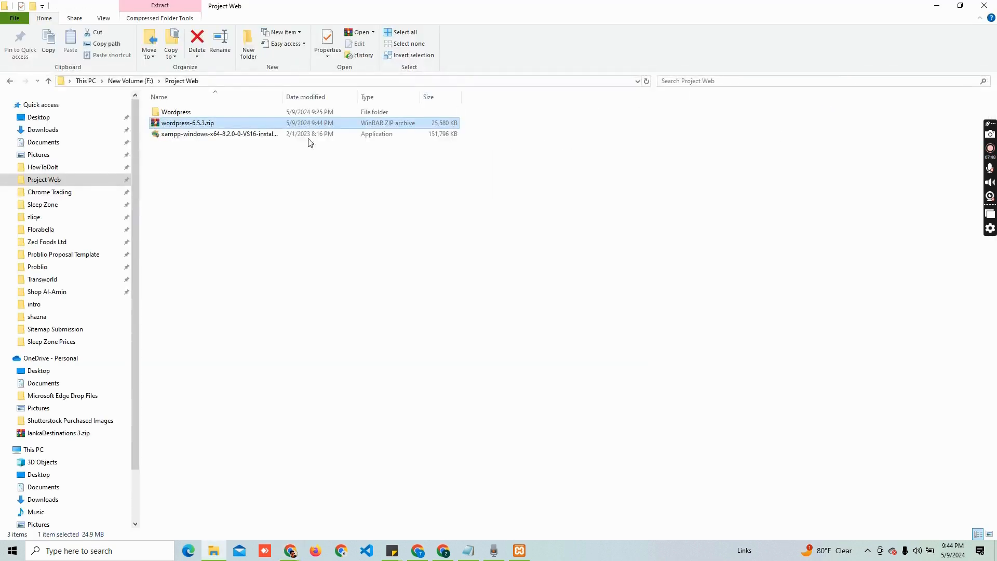
click(214, 125)
right_click(214, 125)
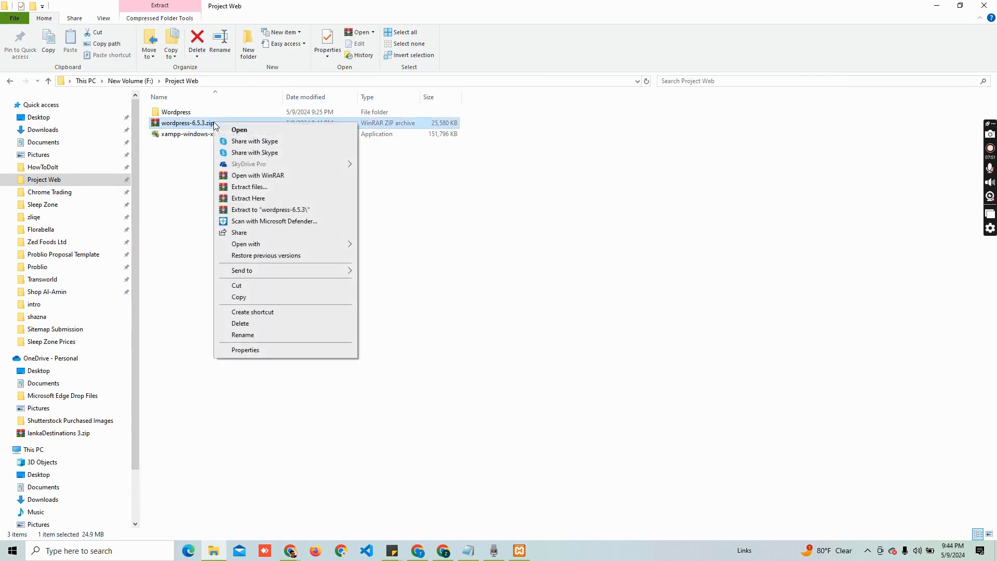
click(239, 182)
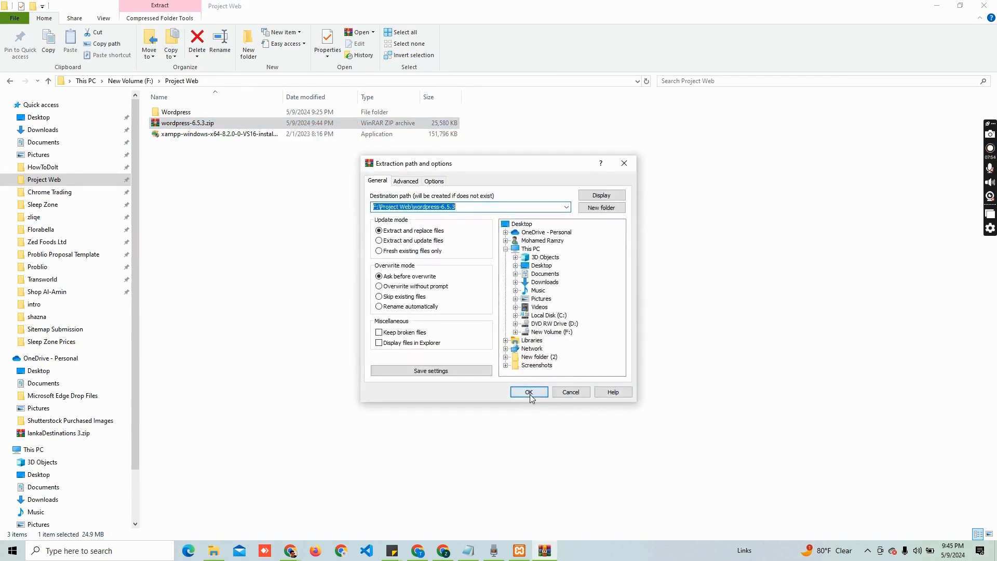
click(529, 394)
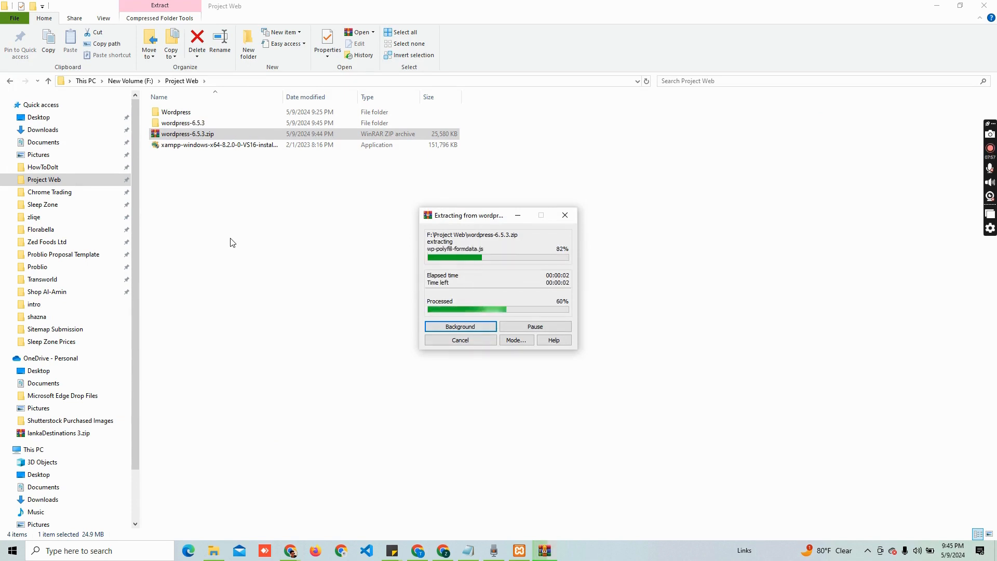
double_click(203, 123)
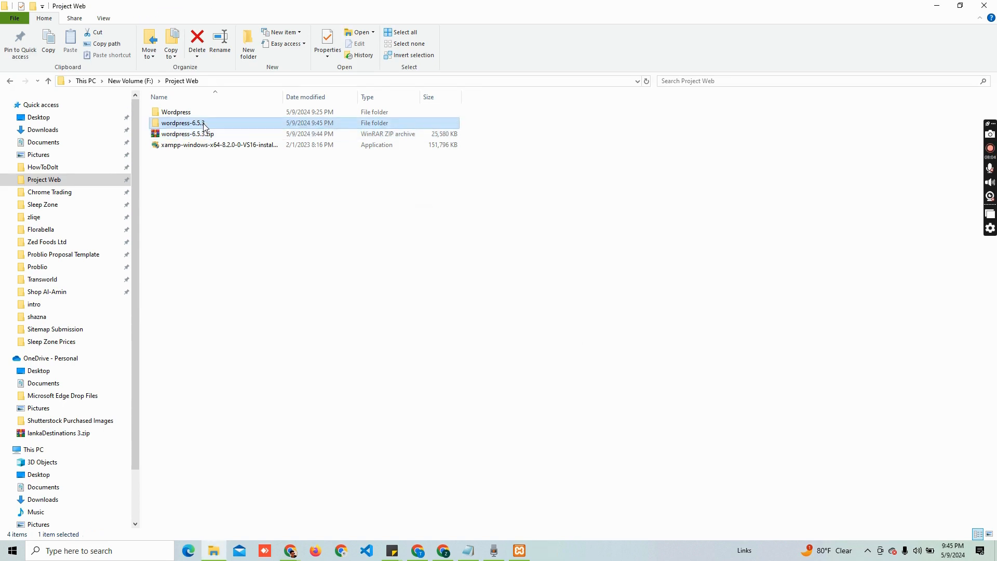
double_click(198, 115)
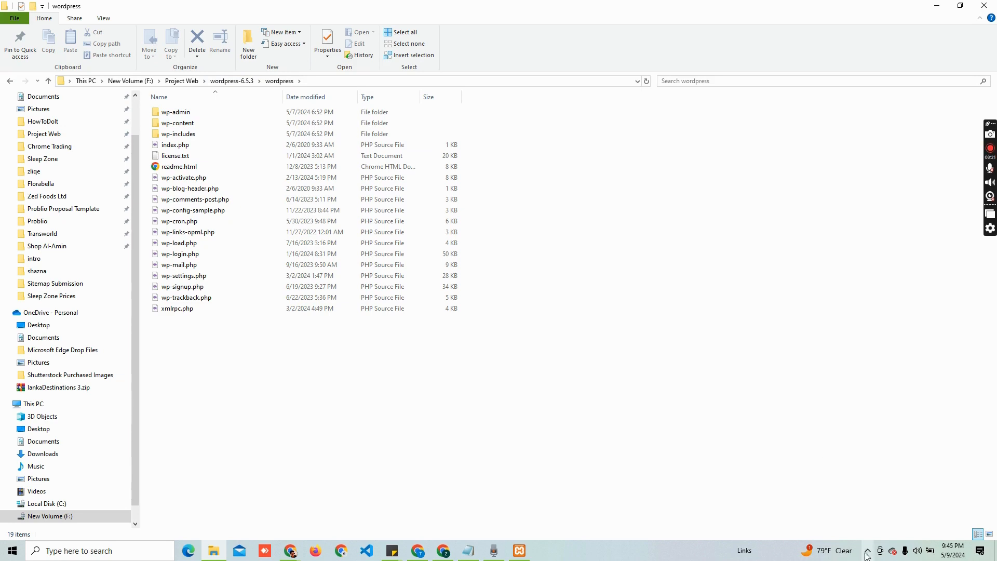
Open C:\xampp via the Control Panel's Explorer button and go into htdocs
click(520, 552)
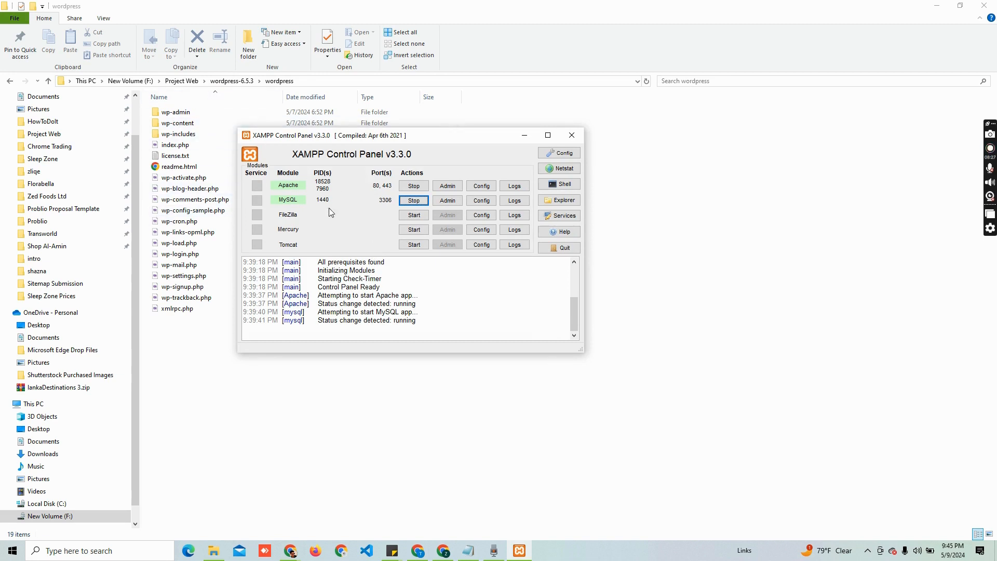
click(561, 201)
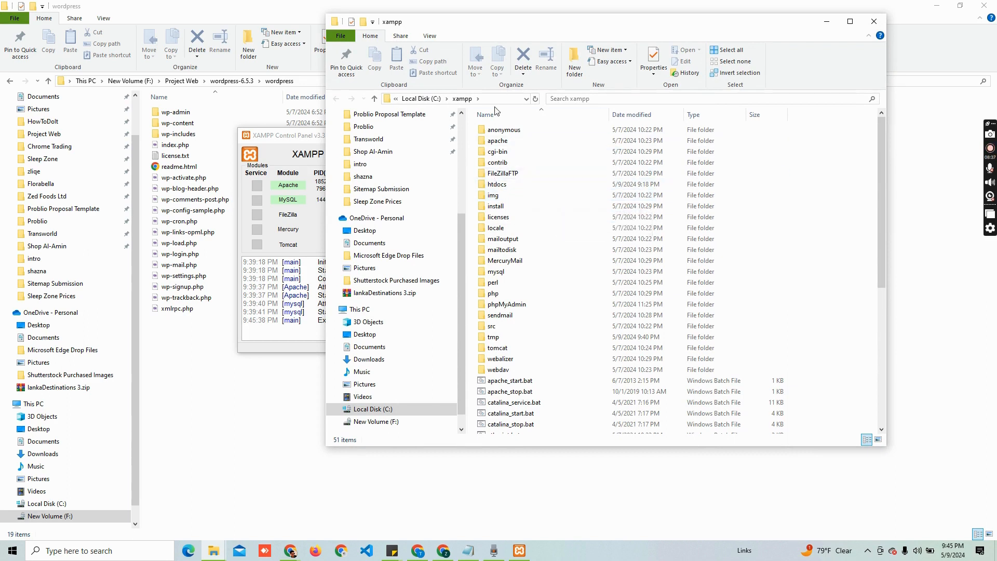
double_click(511, 186)
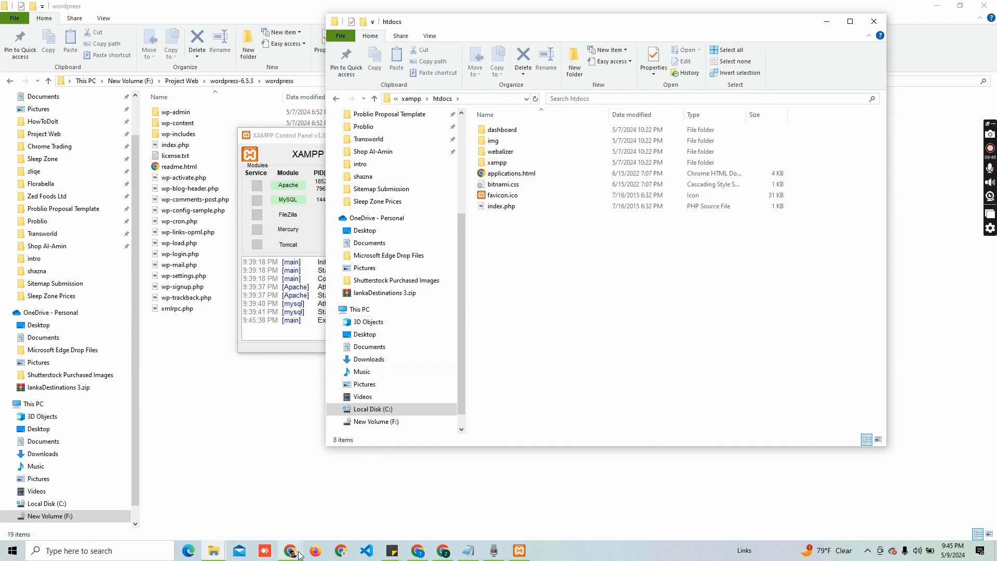
Check the dashboard path on the XAMPP welcome page and peek into htdocs\dashboard
mouse_move(290, 550)
click(337, 511)
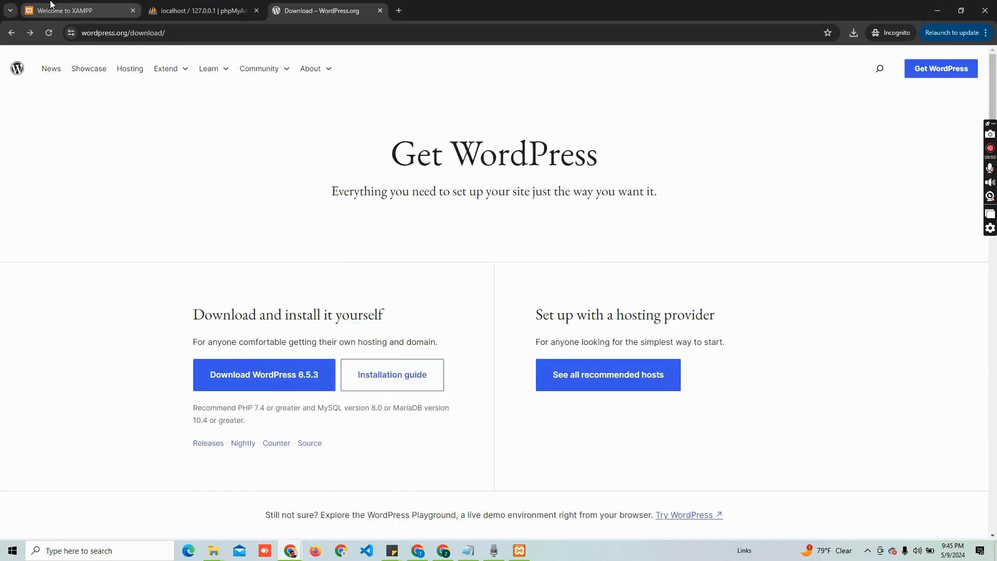
click(73, 11)
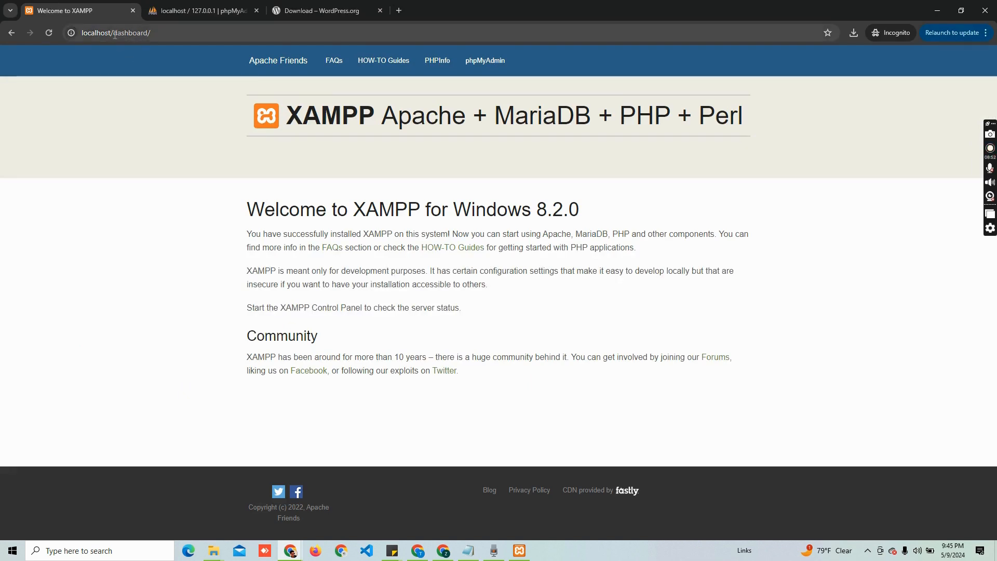
drag(114, 35, 151, 33)
click(151, 33)
key(alt+Tab)
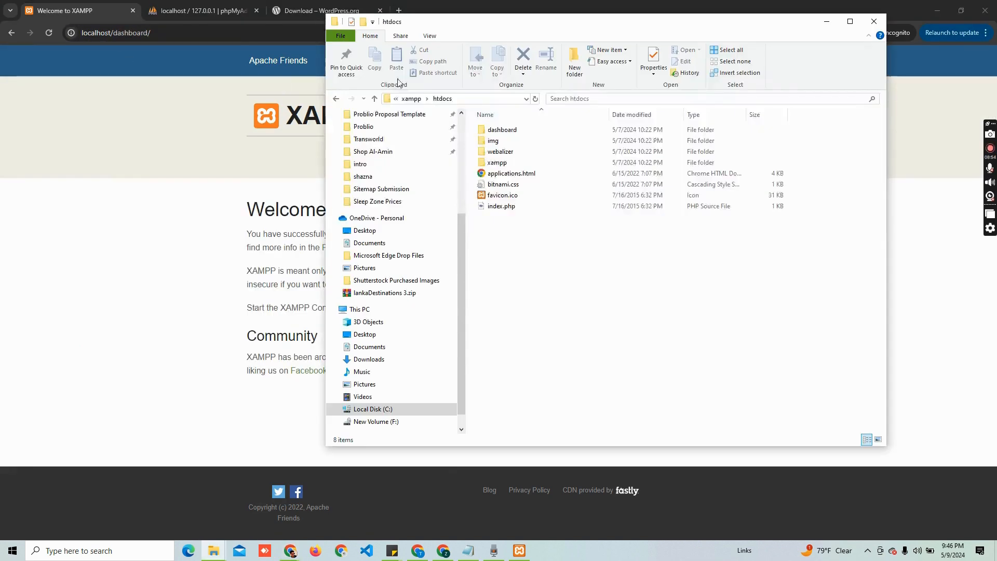
double_click(511, 133)
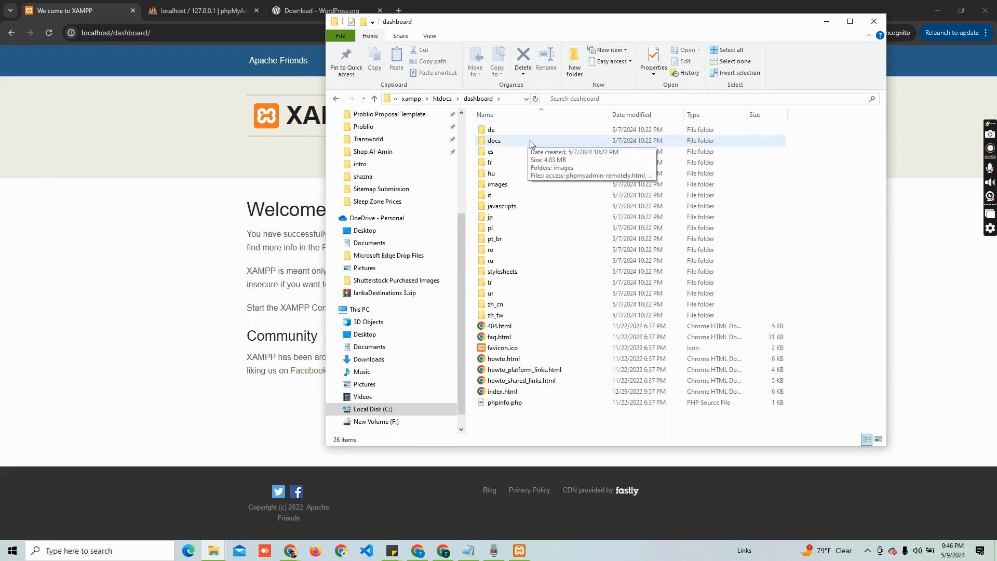
key(alt+Left)
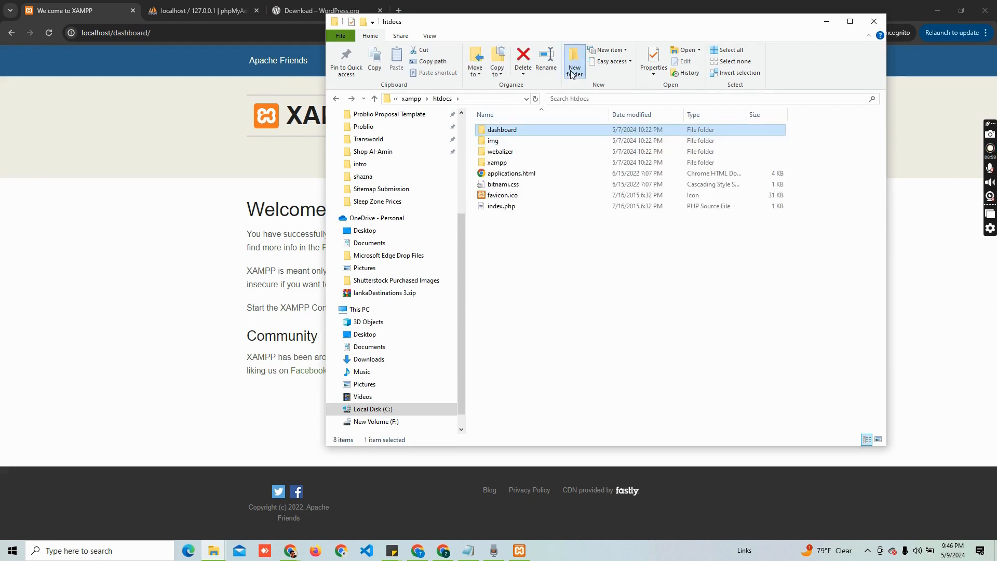
Create a new folder named 'project' in htdocs and open it
click(573, 71)
text(projec)
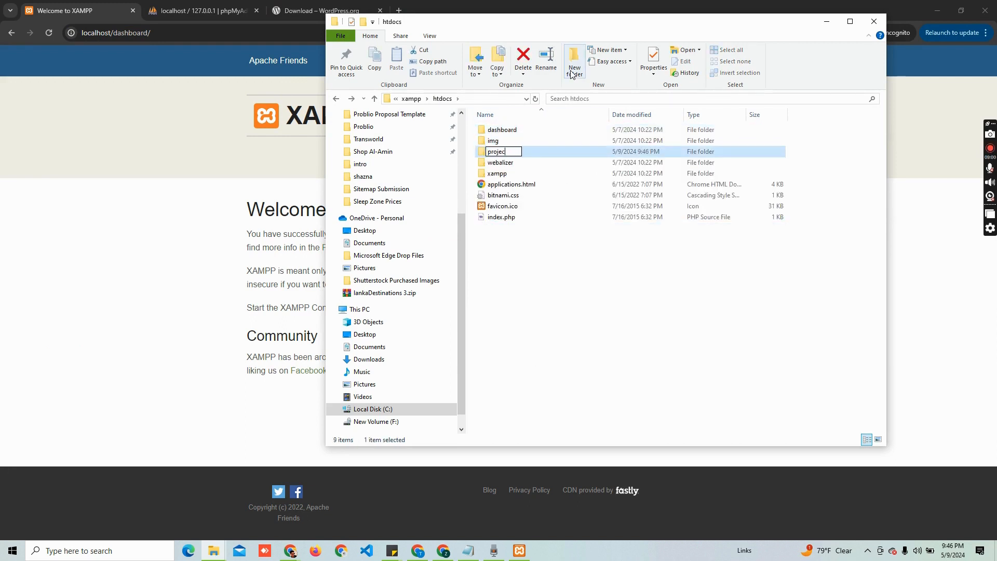
text(t)
key(Return)
key(Return)
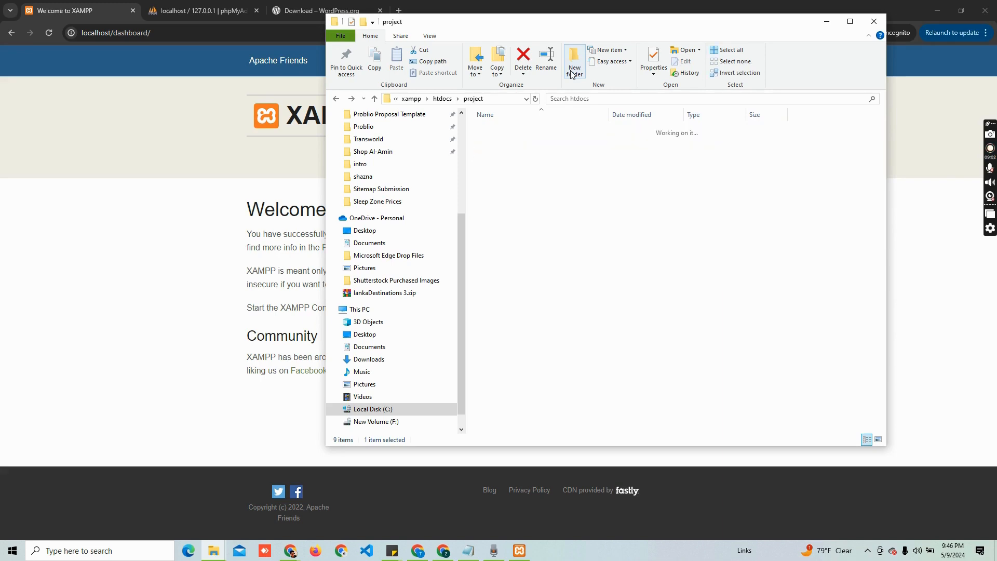
mouse_move(213, 551)
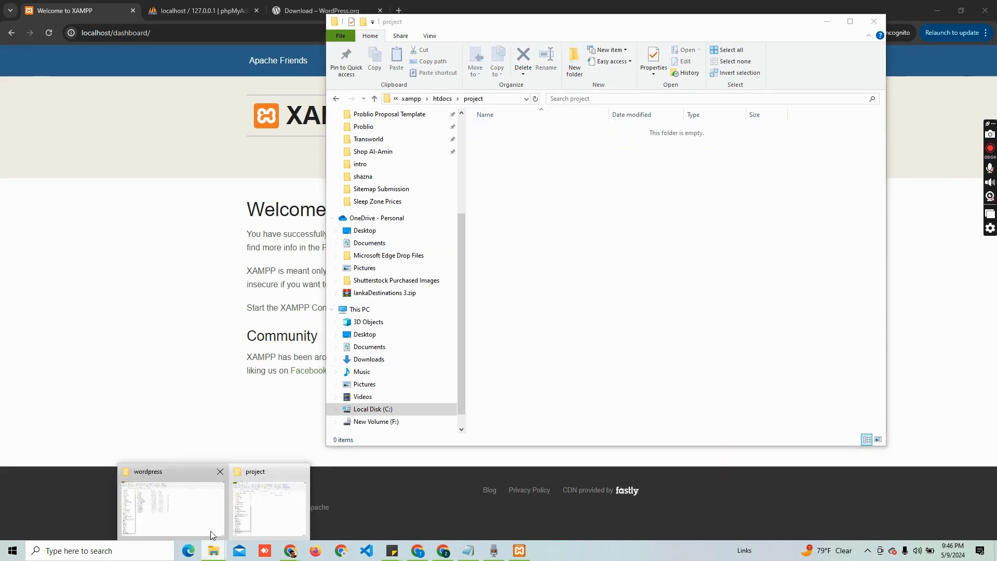
click(171, 494)
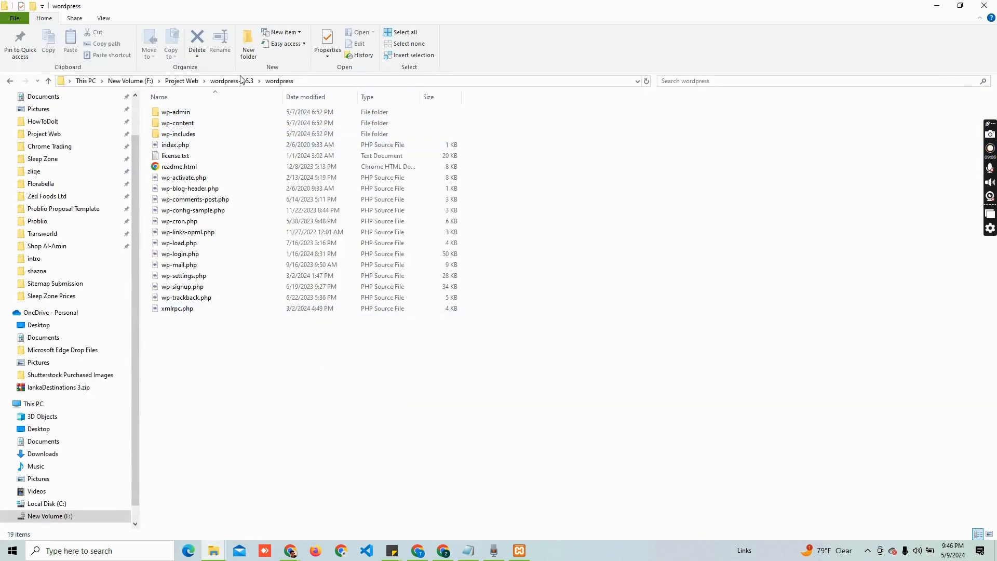
Copy all 19 items from wordpress-6.5.3\wordpress into C:\xampp\htdocs\project, then close that window
click(179, 80)
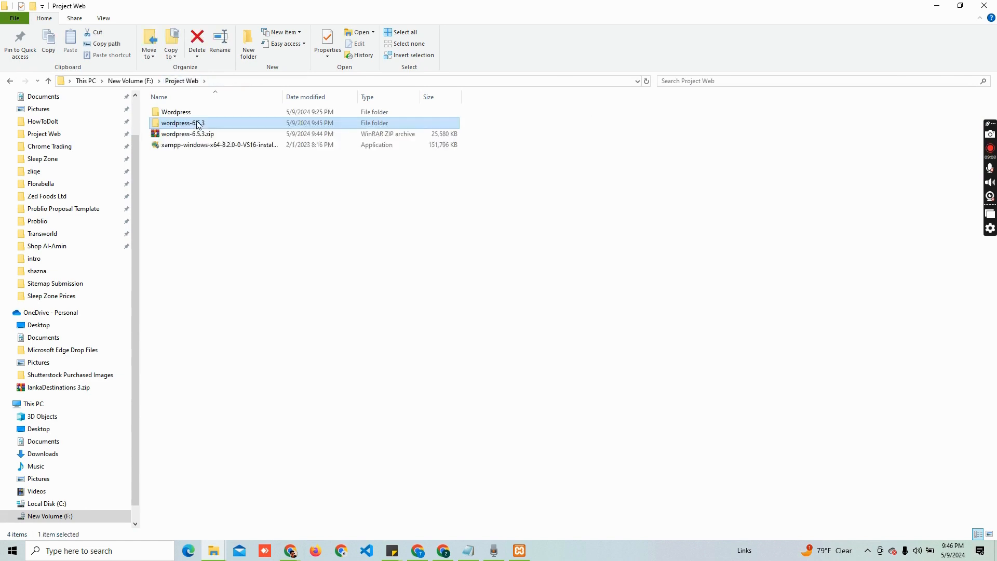
double_click(198, 125)
double_click(188, 112)
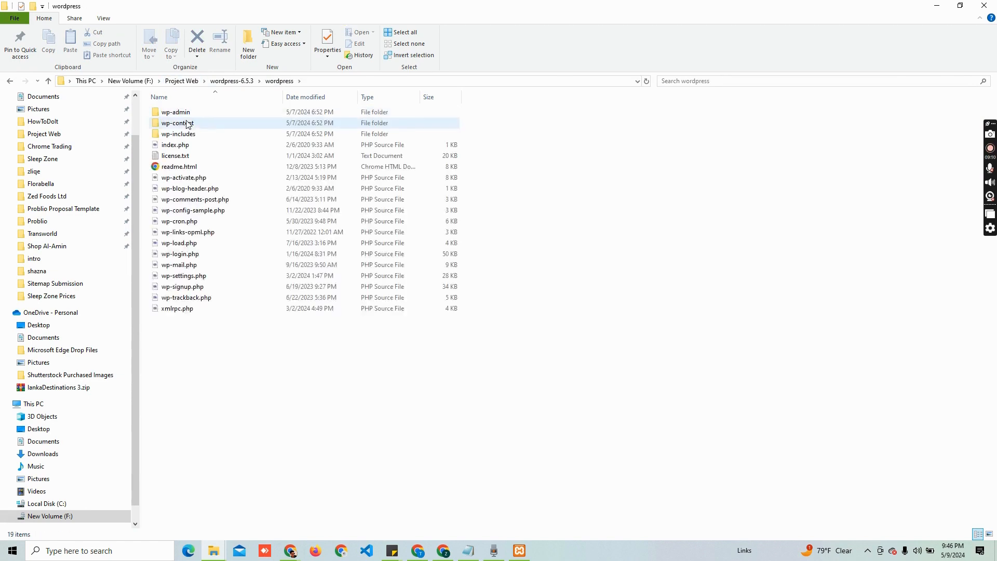
drag(197, 325, 177, 107)
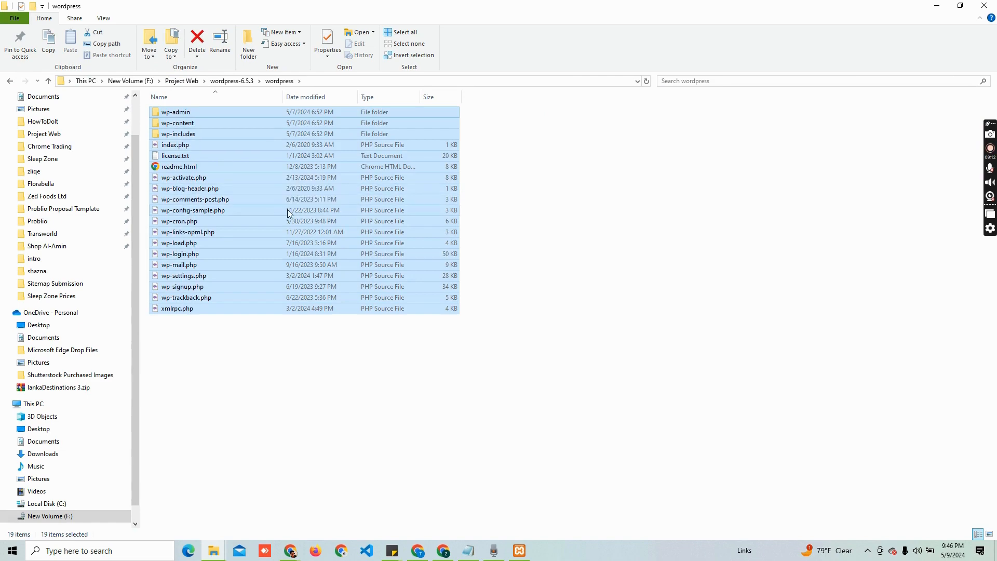
key(alt+Tab)
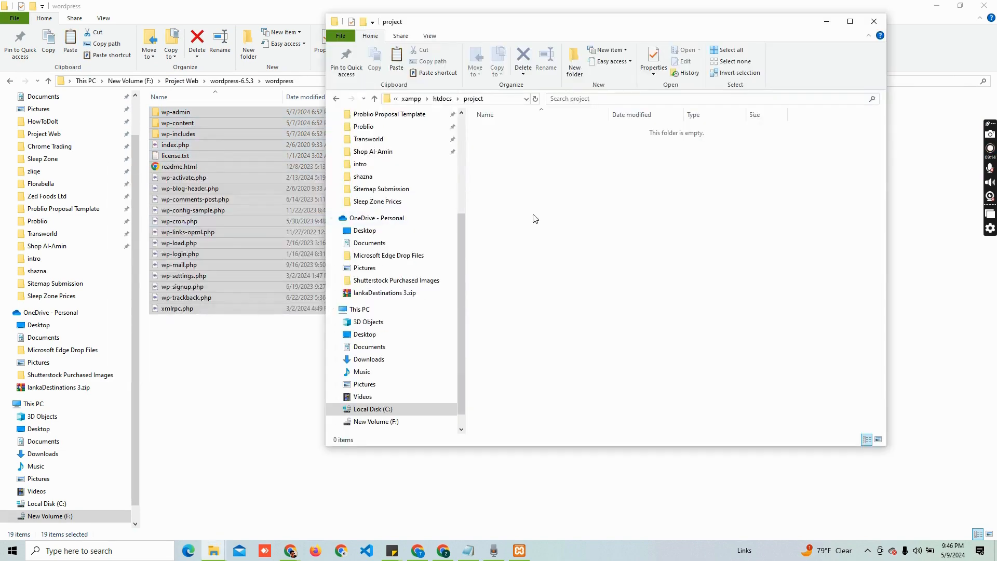
key(ctrl+v)
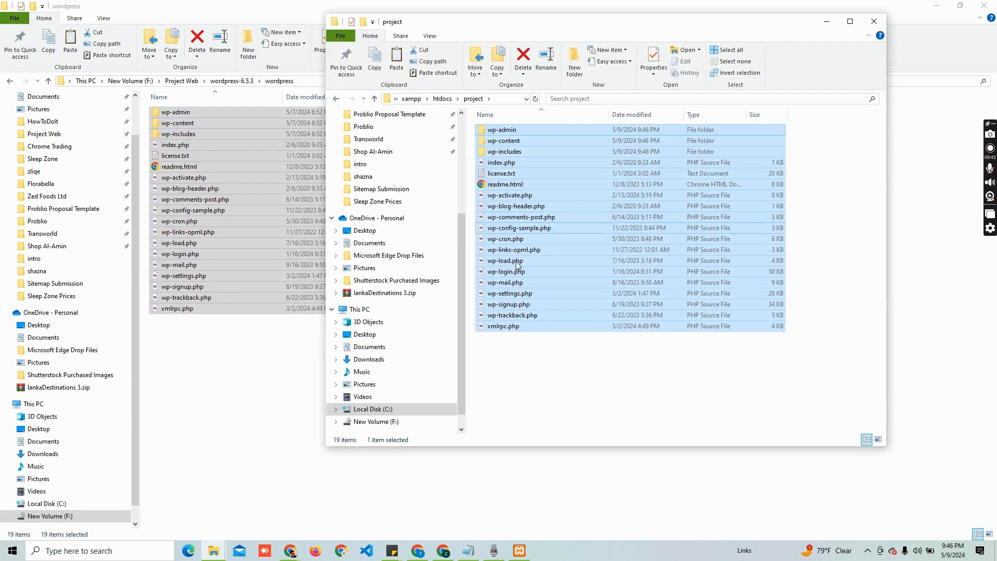
click(524, 357)
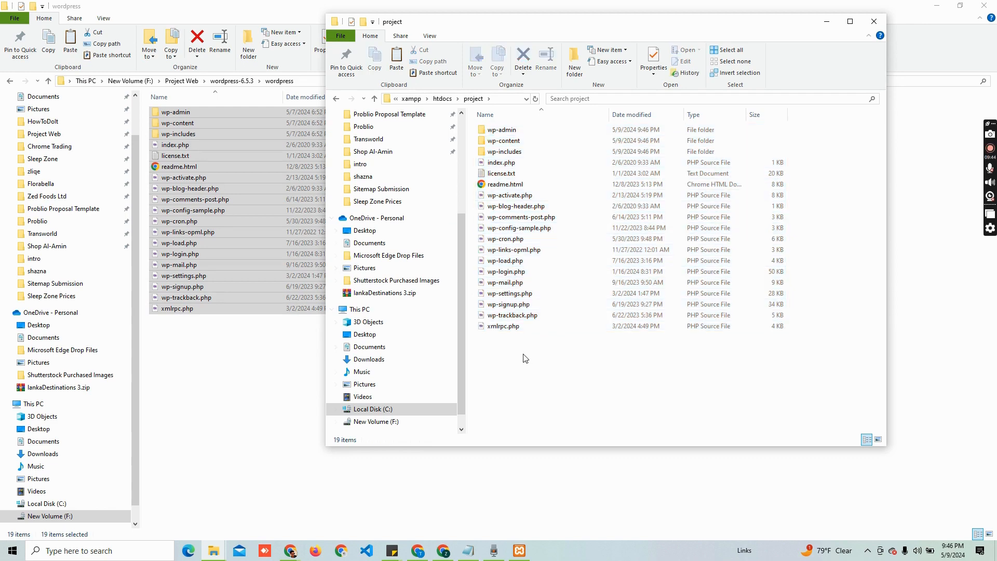
click(876, 23)
click(583, 254)
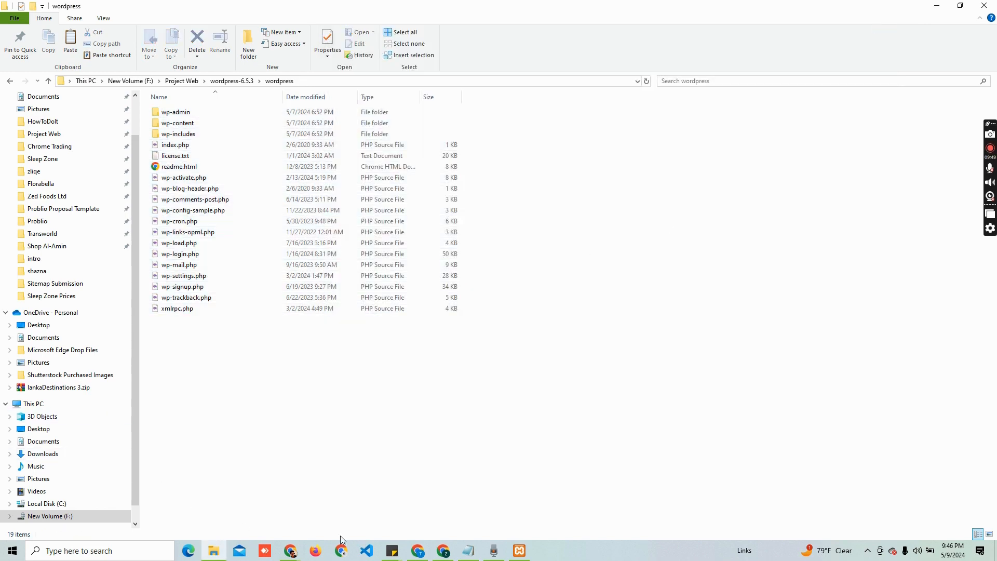
Load localhost/project in Chrome, continue setup in English, then switch to the phpMyAdmin tab
mouse_move(289, 550)
click(343, 493)
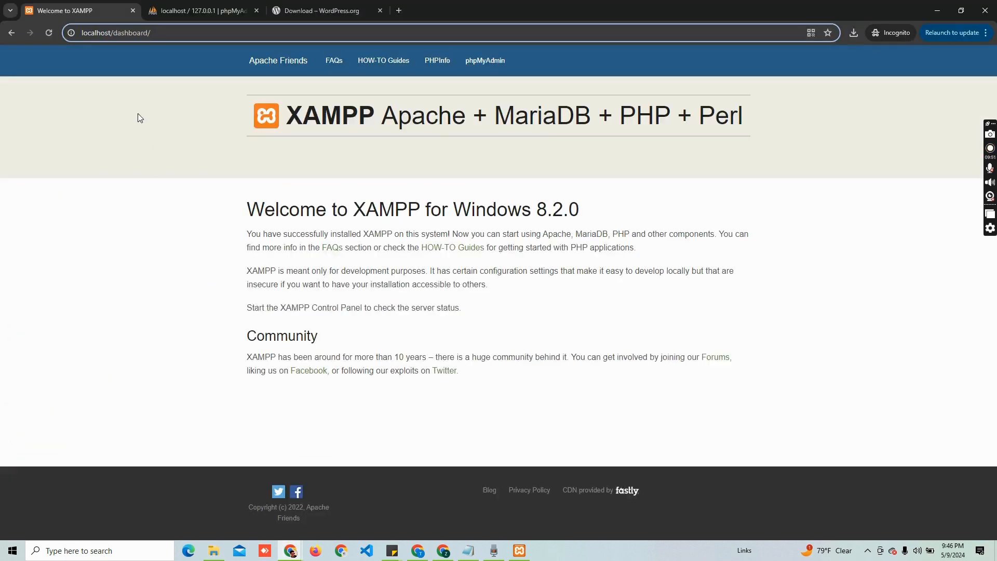
drag(117, 32, 227, 32)
key(BackSpace)
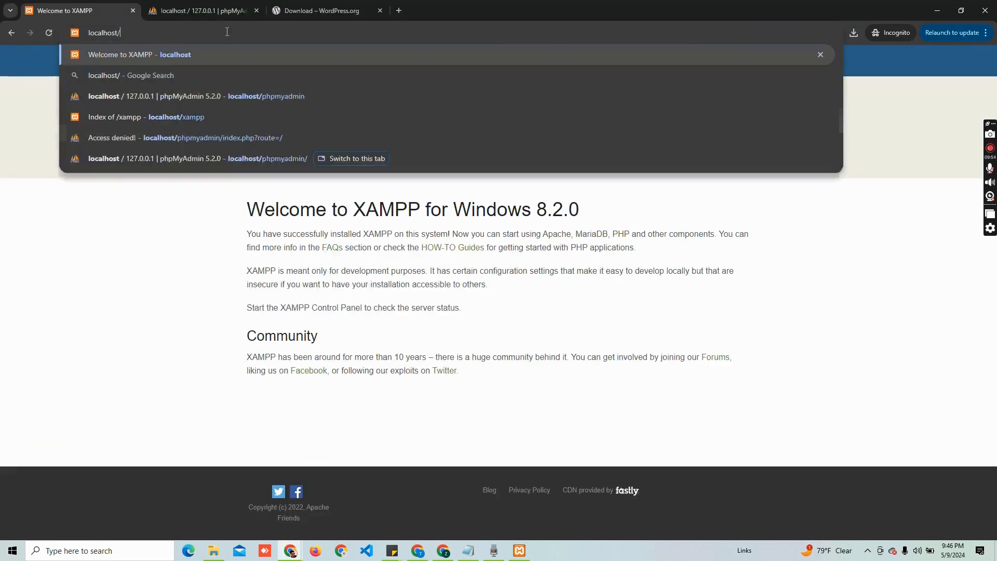
text(project)
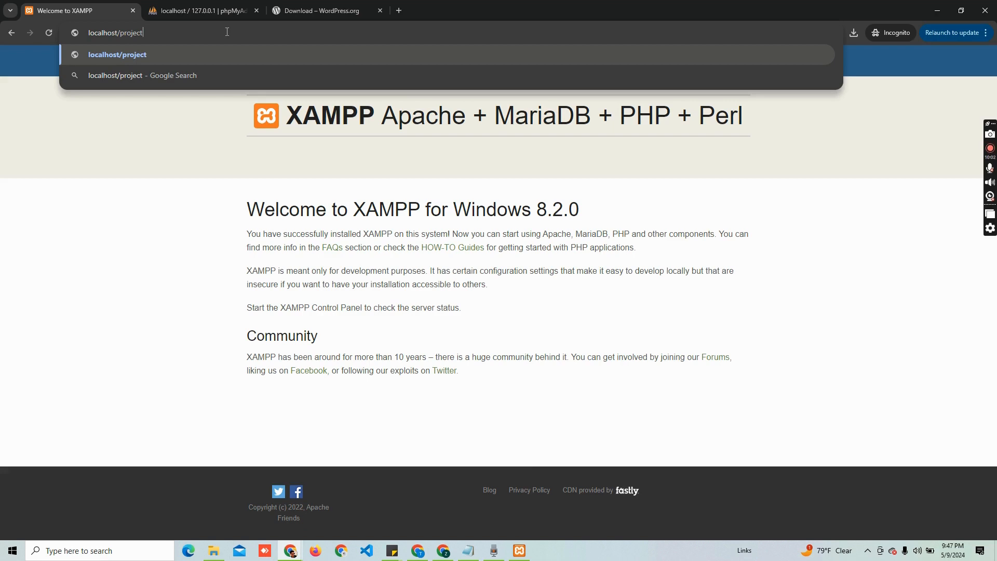
key(Return)
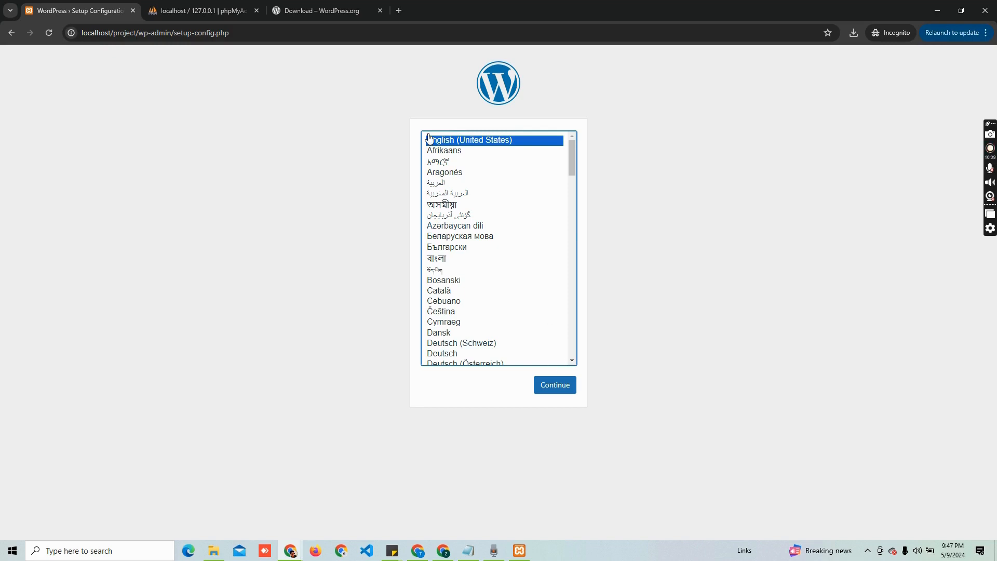
click(555, 390)
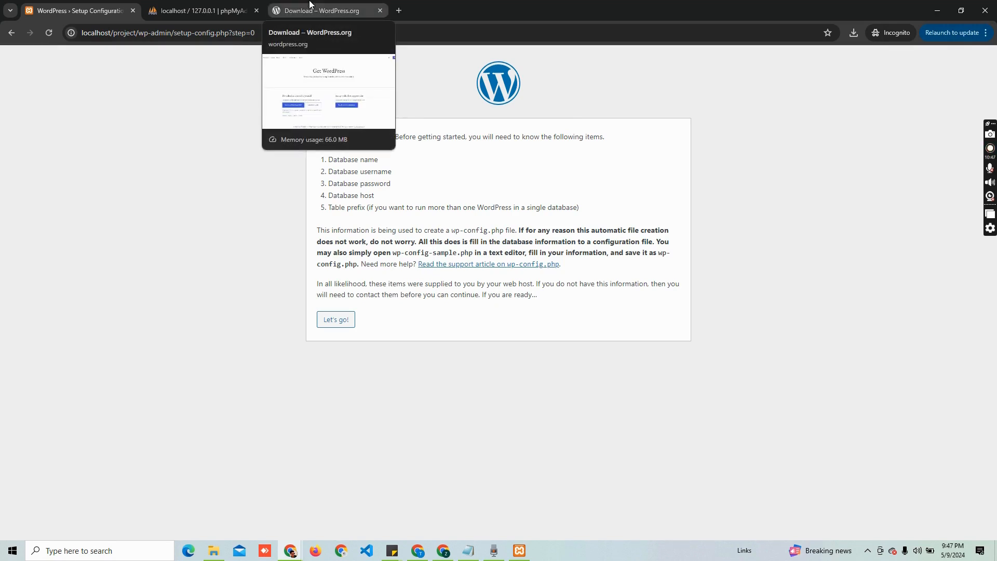
click(219, 8)
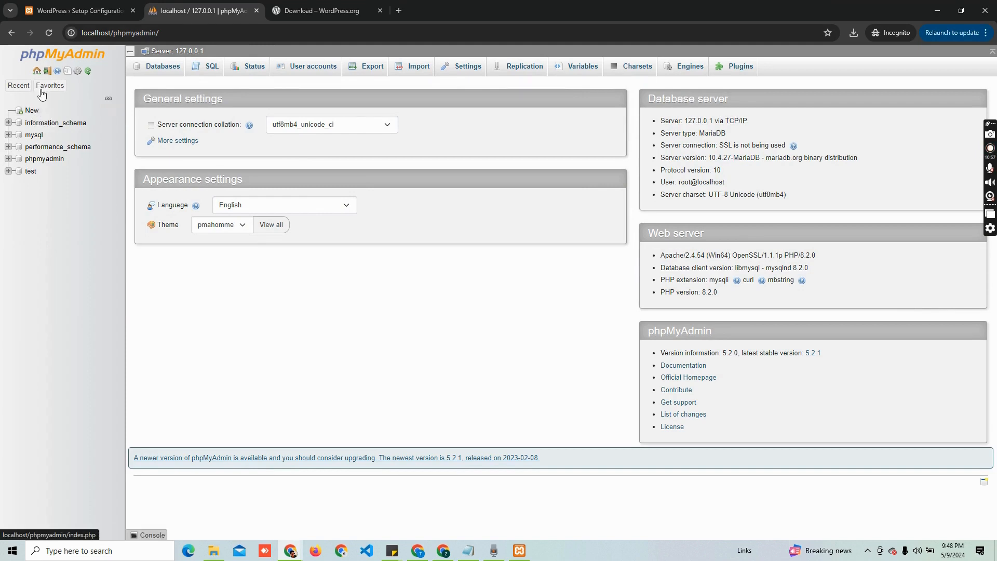
Create a new phpMyAdmin database named db_project, then return to the WordPress setup tab
click(32, 111)
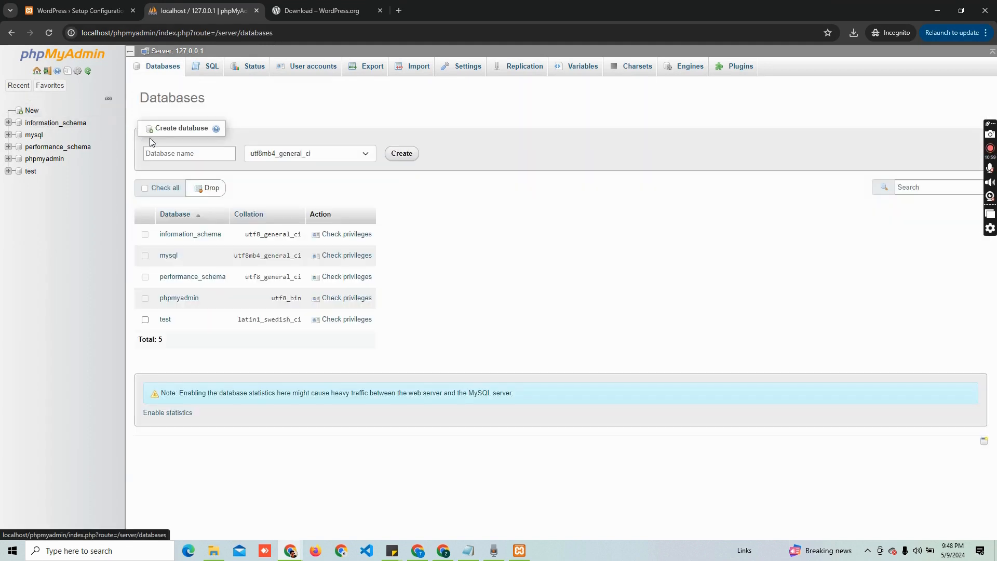
click(176, 153)
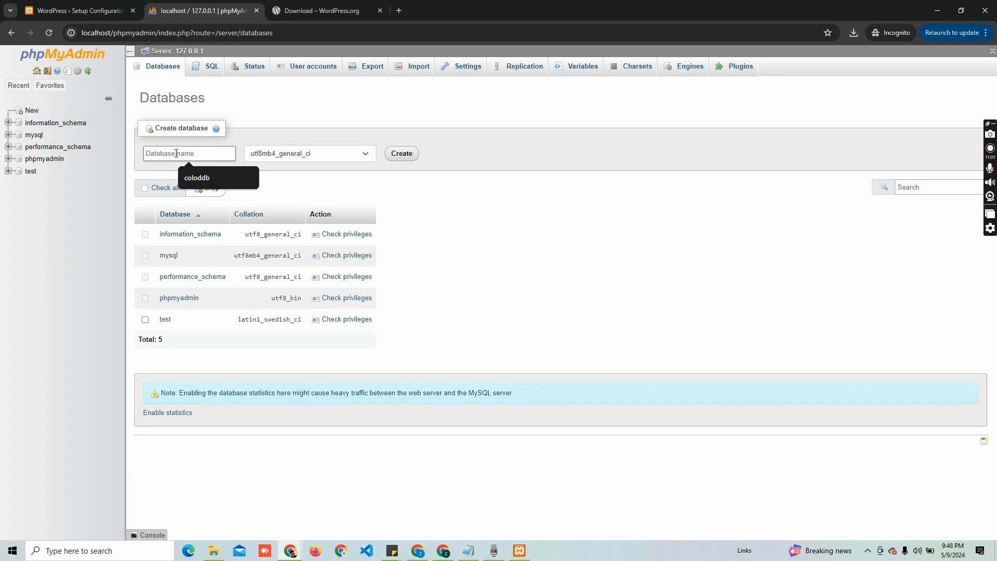
click(199, 156)
text(db_project)
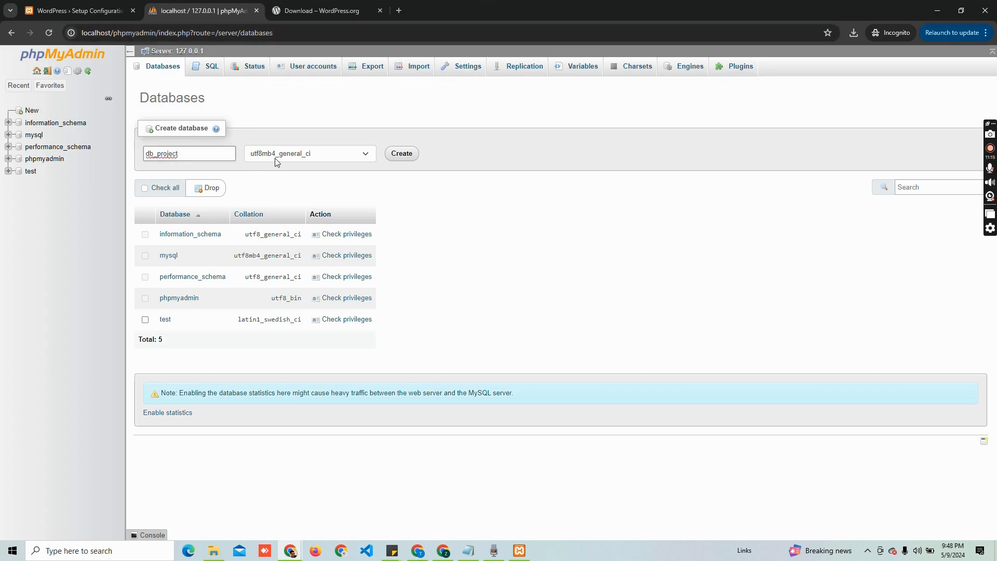
click(402, 155)
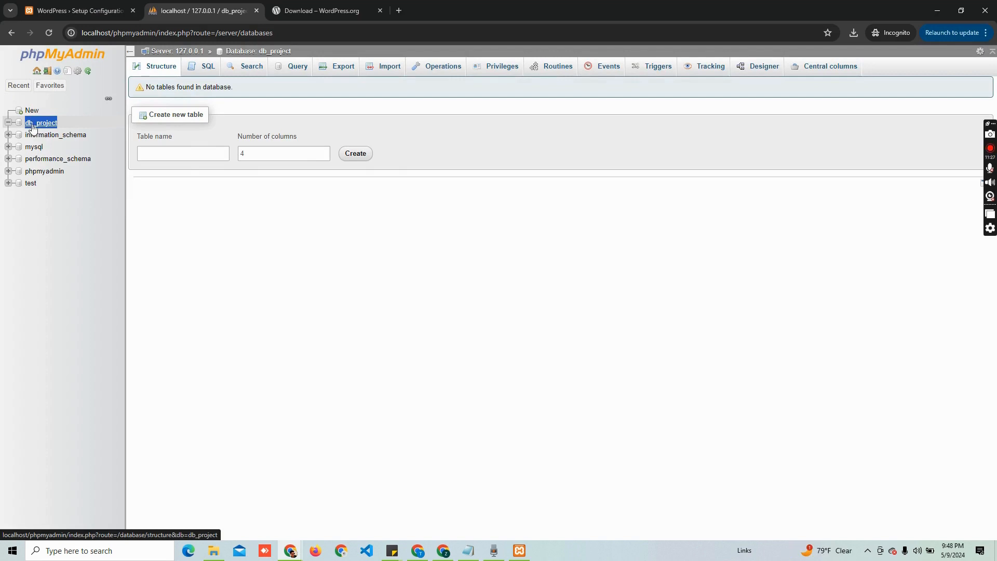
click(82, 10)
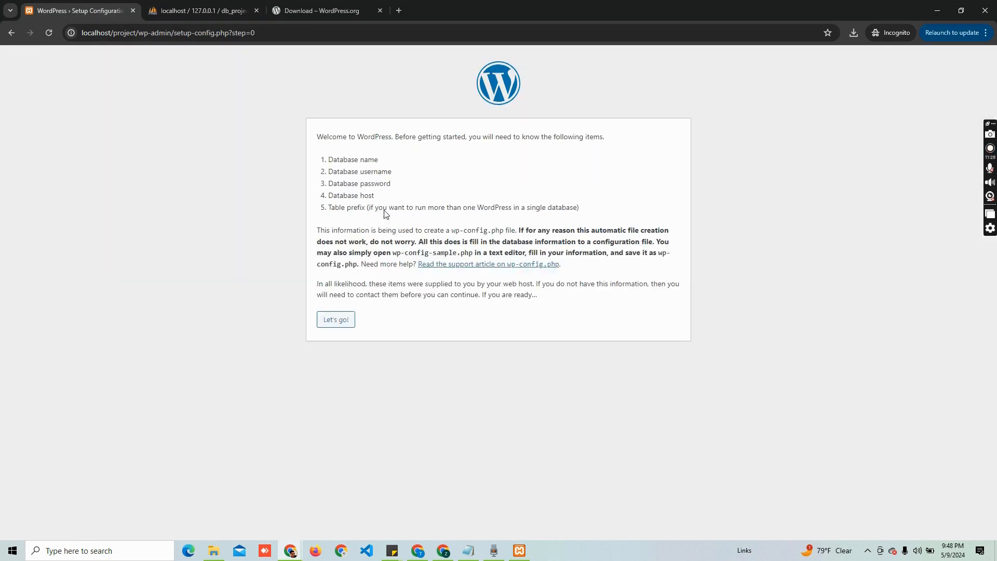
Paste db_project as the database name and copy the user name root from phpMyAdmin
click(343, 326)
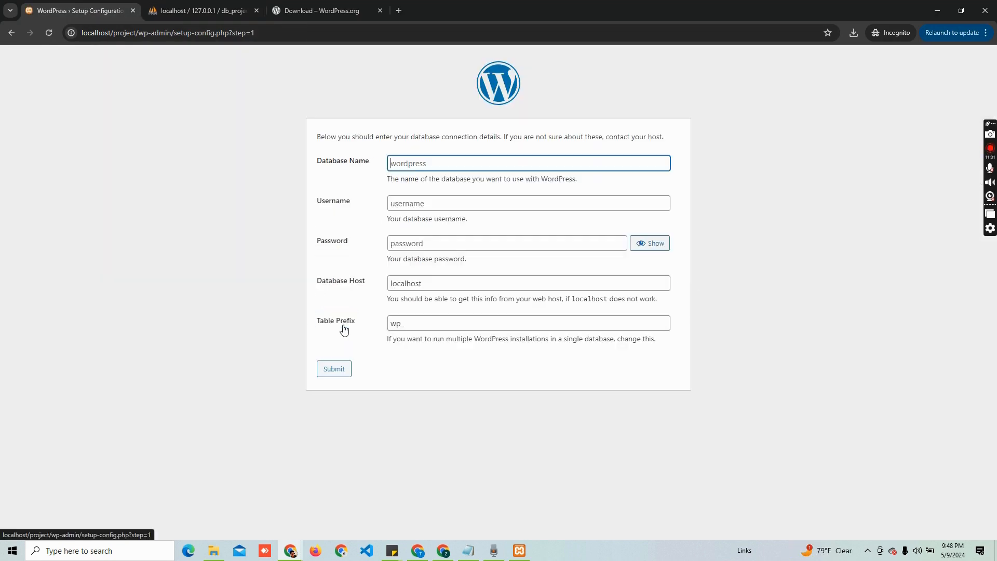
text(db_project)
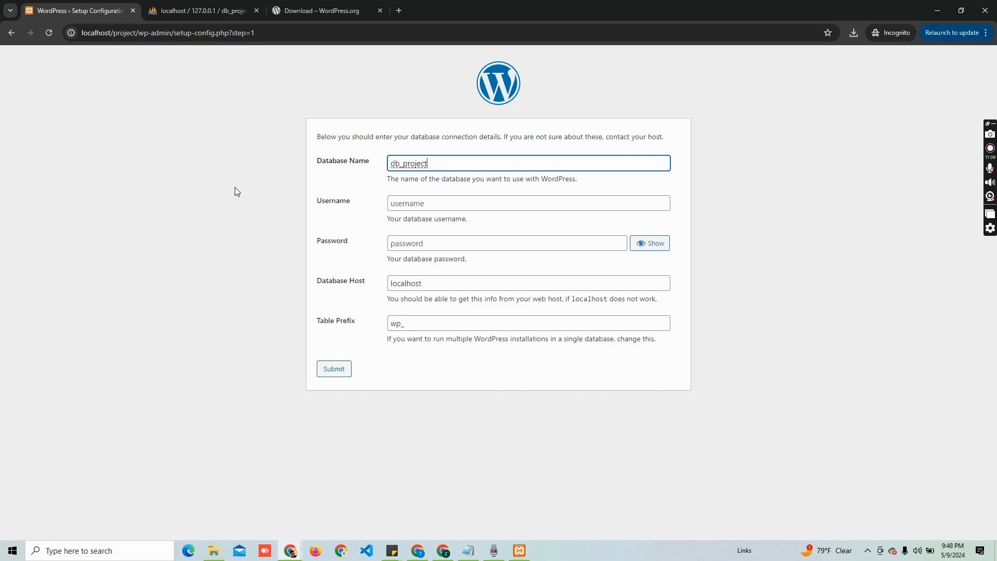
click(200, 11)
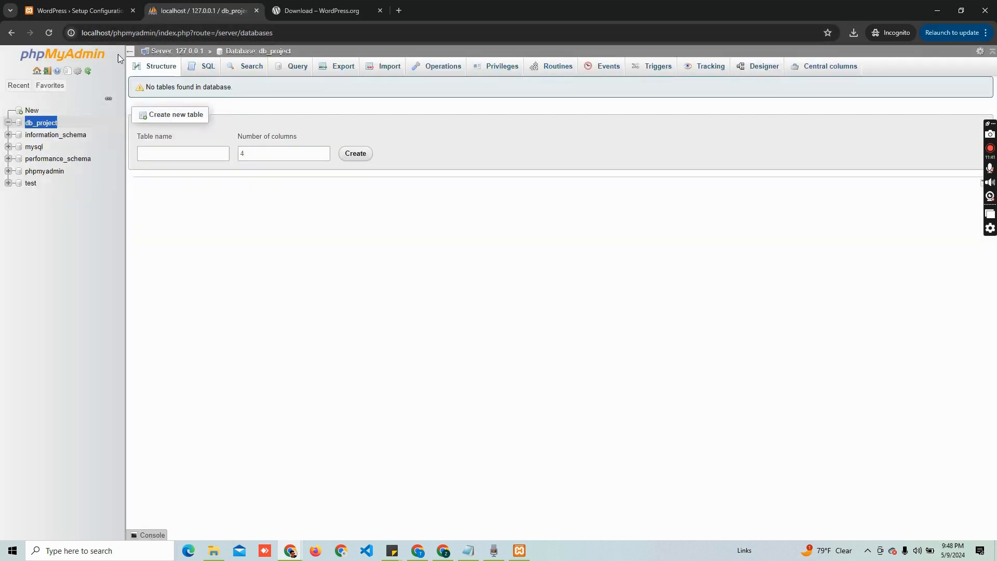
click(170, 52)
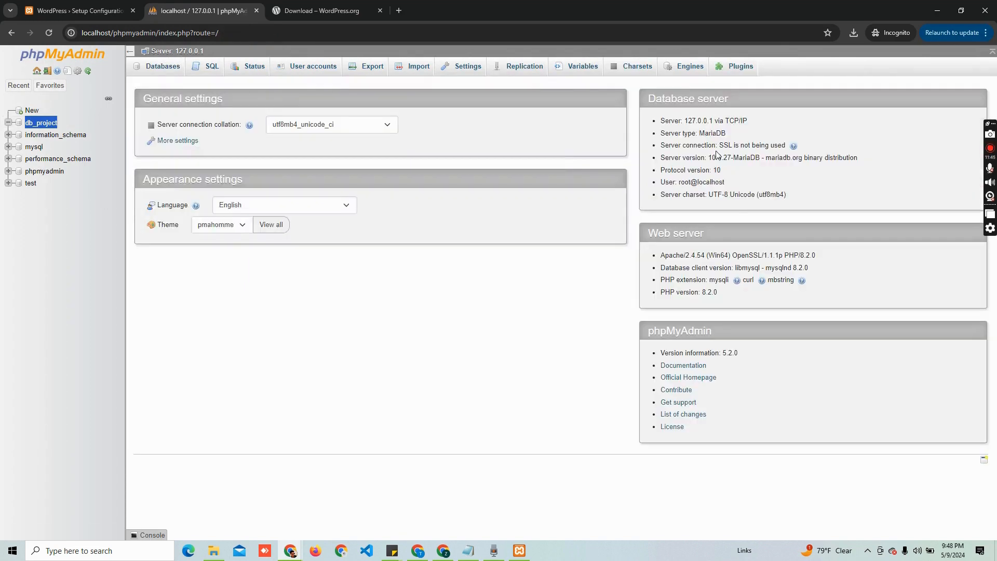
click(84, 5)
click(202, 10)
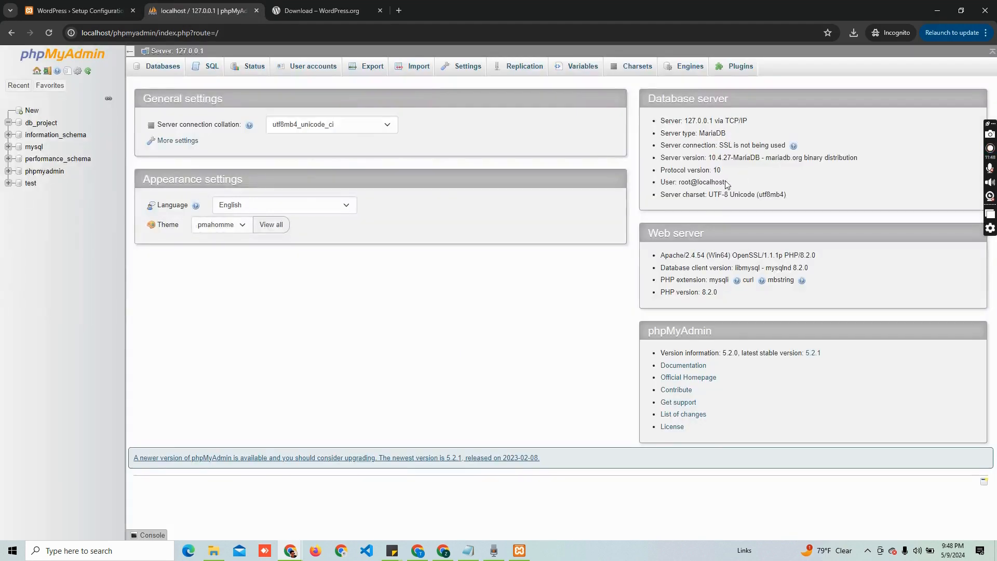
double_click(690, 182)
click(127, 6)
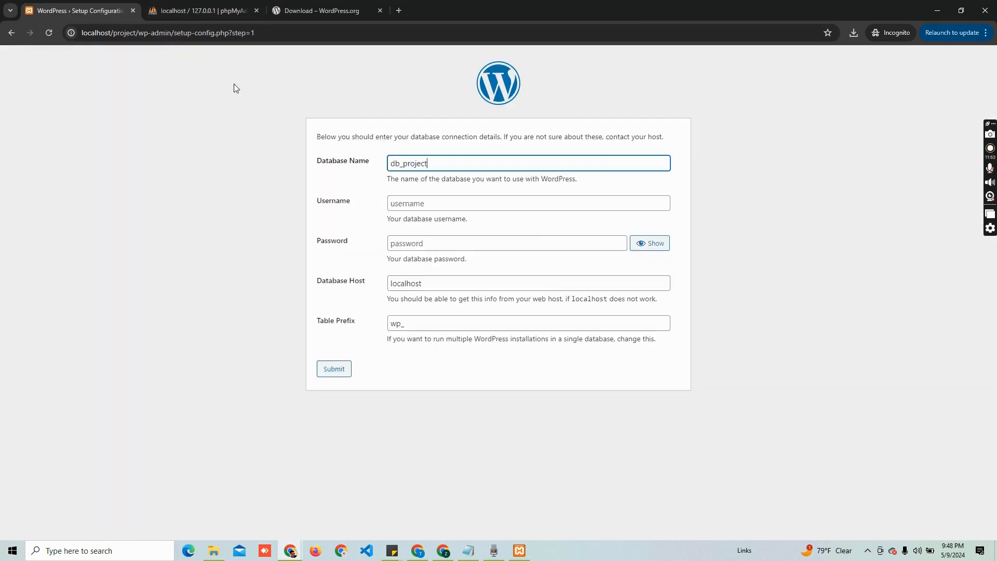
Enter root as the username, leave the password blank, and submit the connection details
click(424, 202)
text(root)
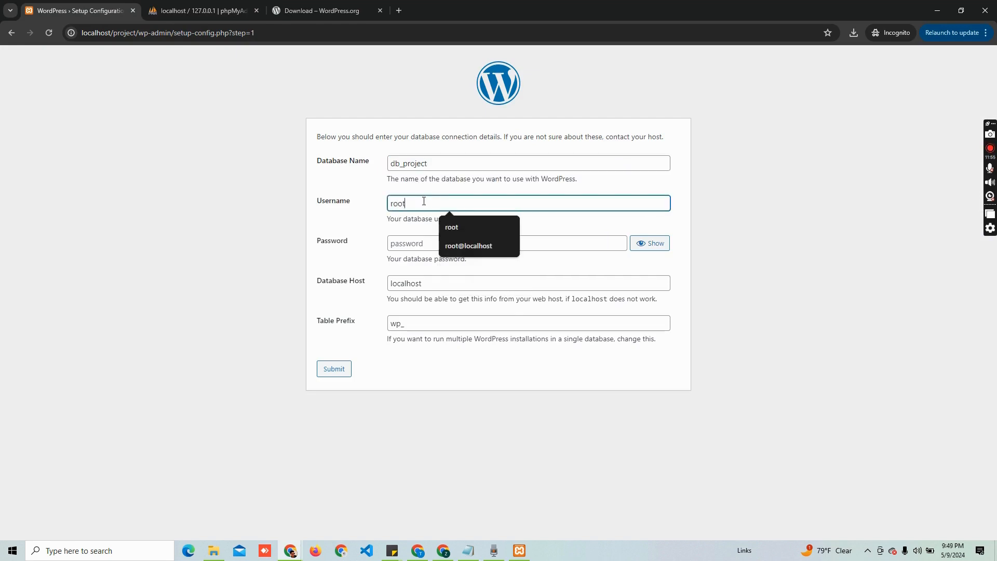
click(397, 243)
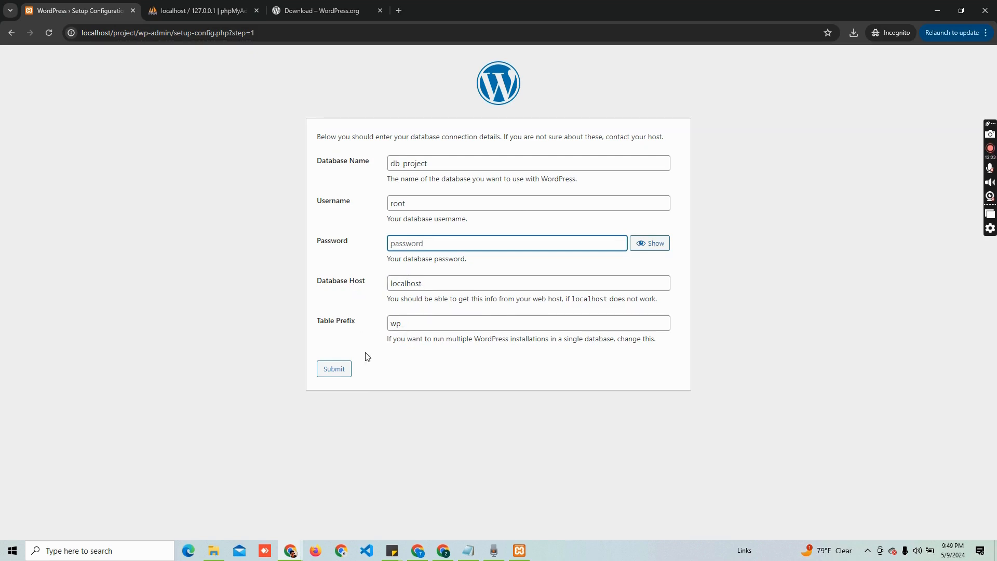
click(335, 370)
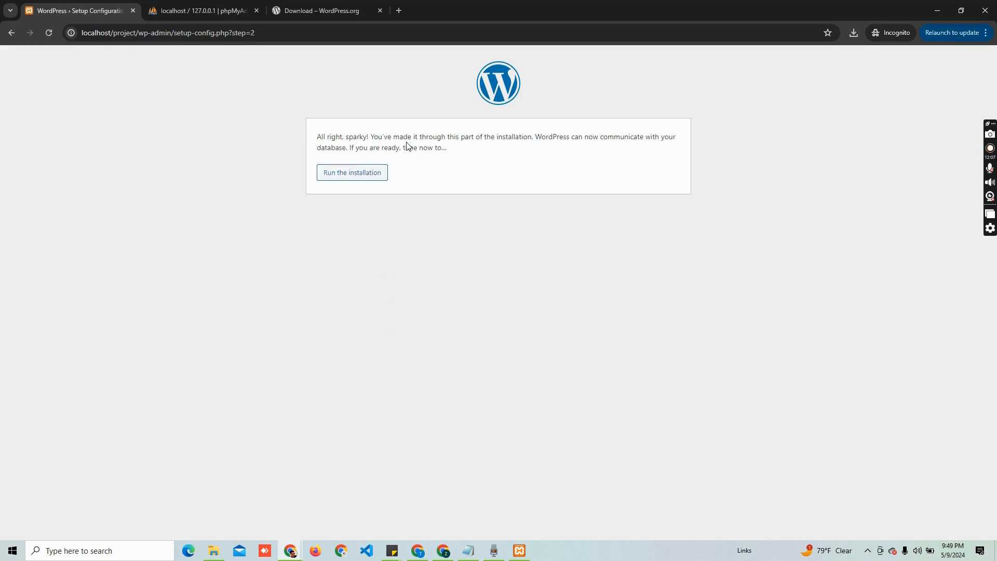
Run the installation and set the Site Title to furniture, replacing a mistyped entry
click(364, 173)
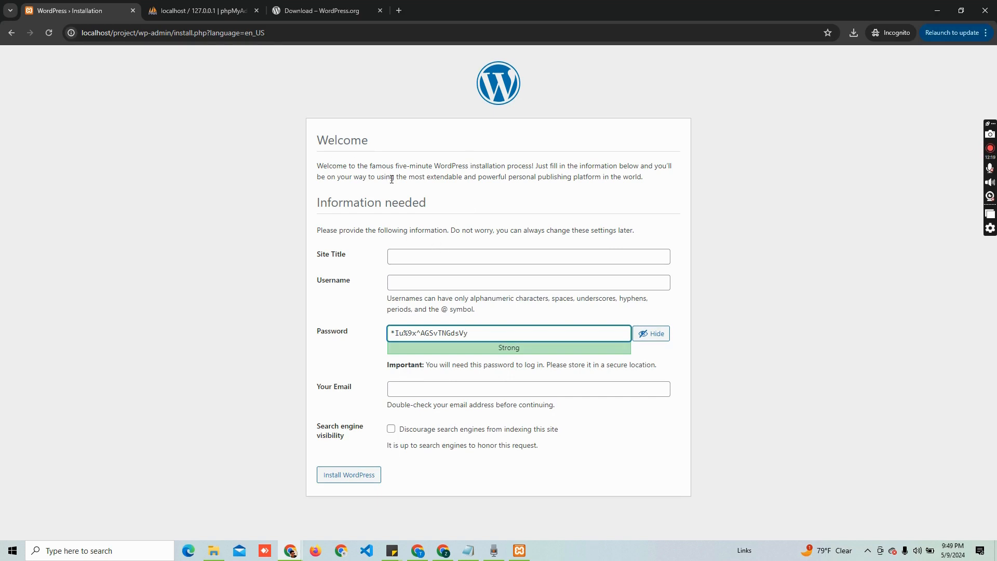
click(414, 256)
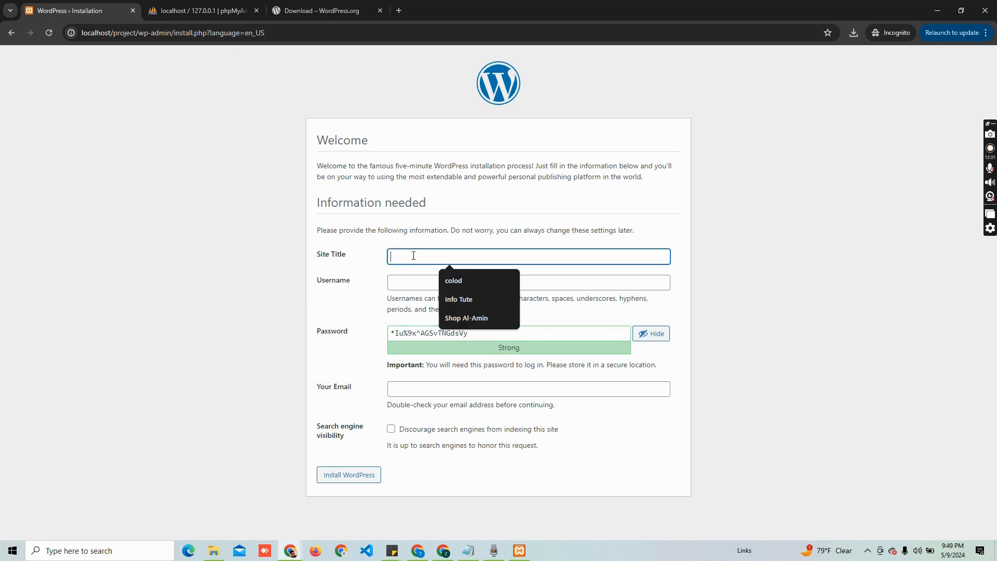
text(projec)
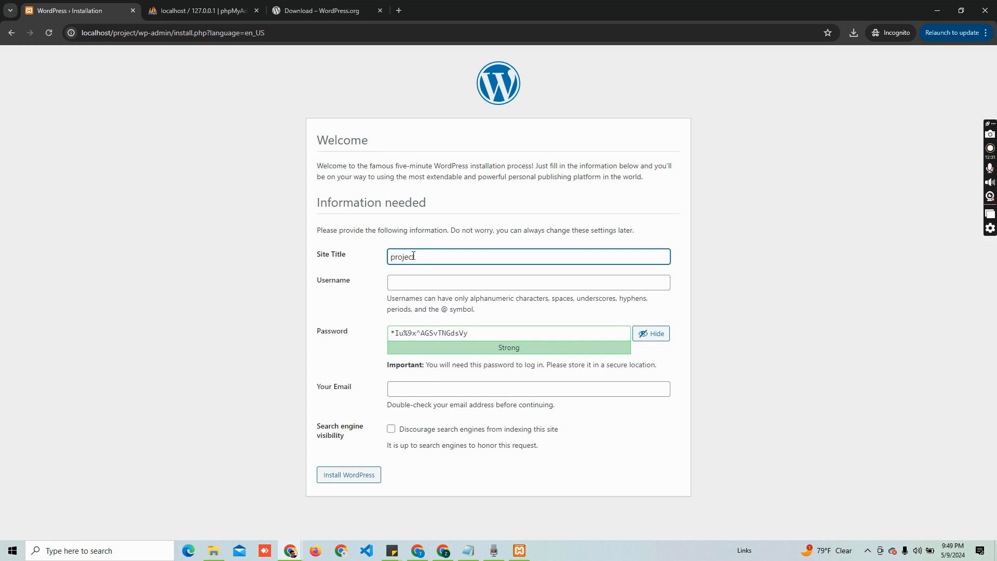
key(ctrl+a)
key(BackSpace)
text(furniture)
Enter the admin username and admin e-mail address, then select the generated password
click(403, 282)
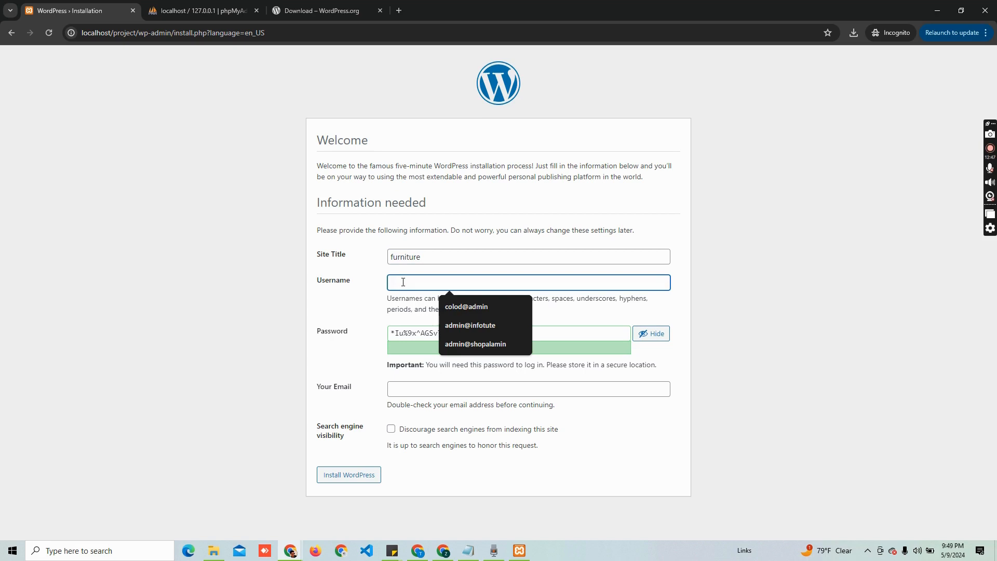
text(howtodo)
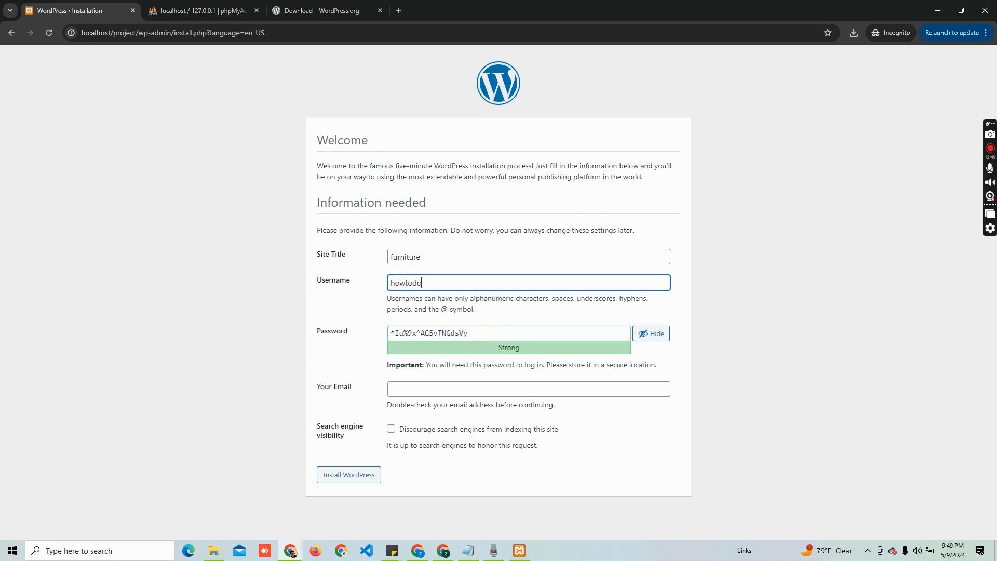
text(it)
click(413, 389)
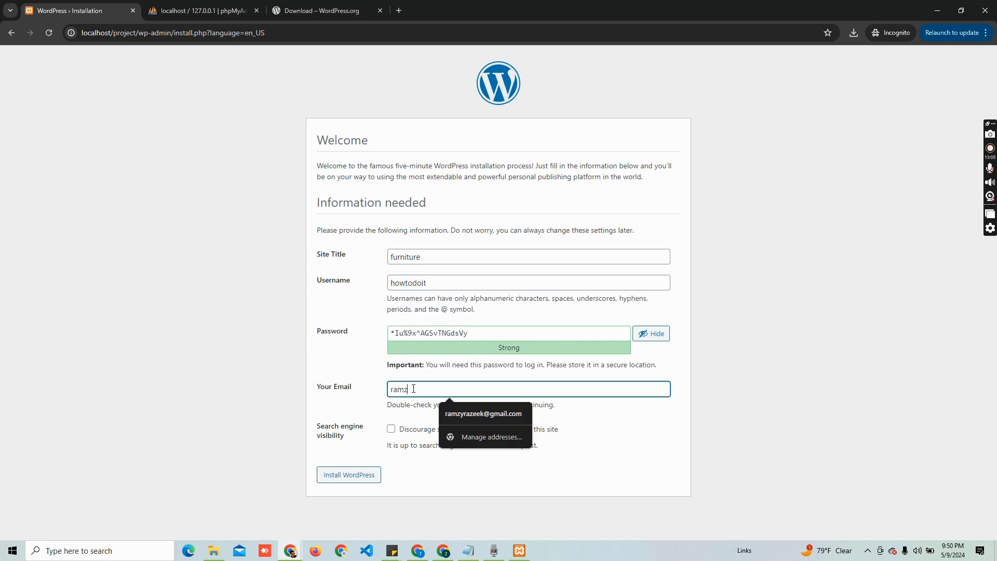
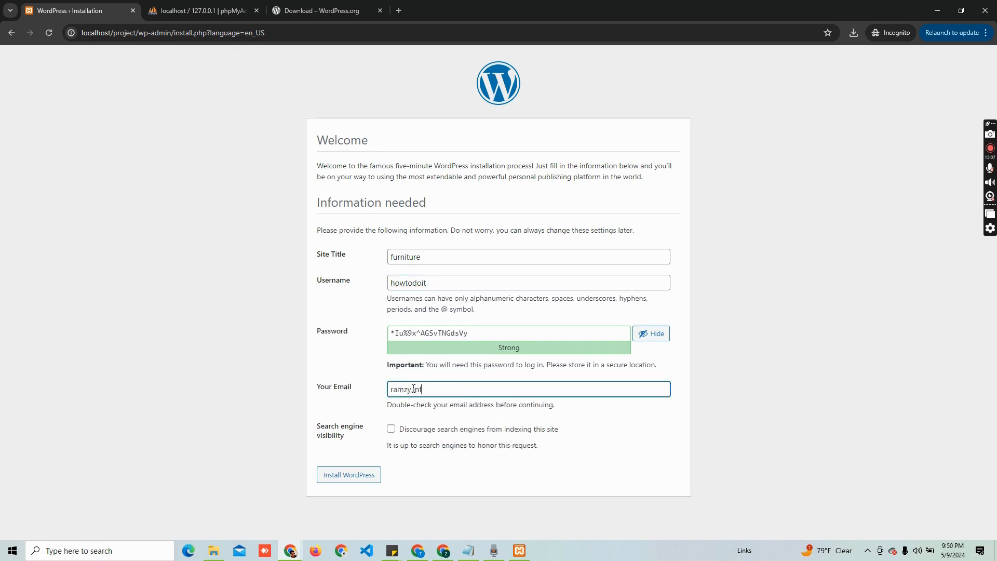
drag(483, 333, 372, 341)
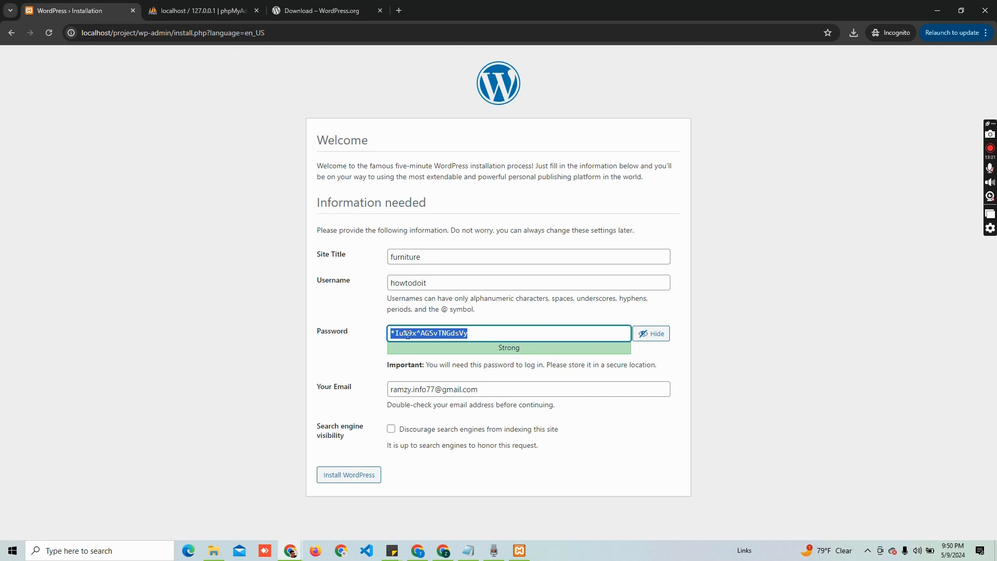
Replace the password with a short weak one, confirm weak password use, and discourage search engines
text(admin)
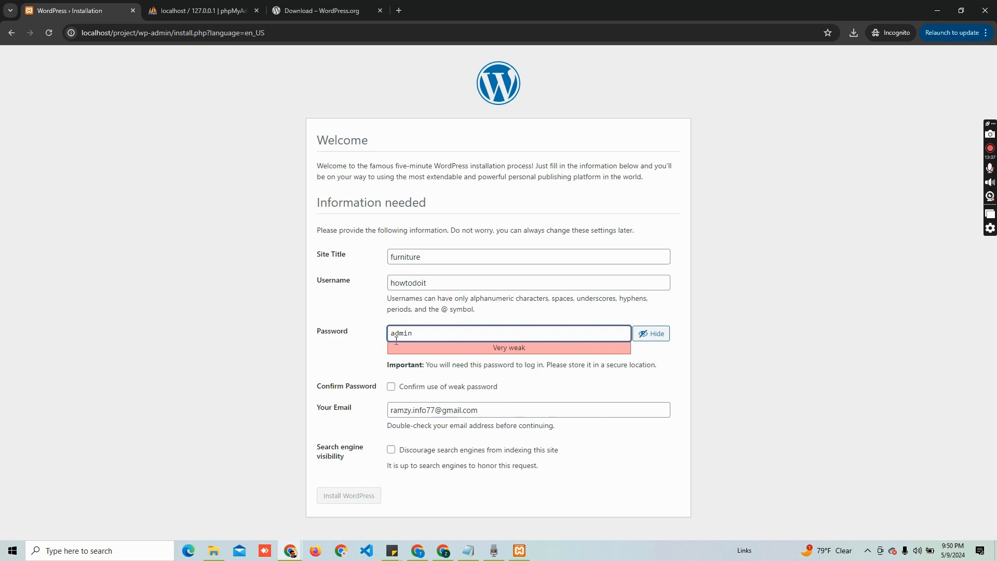
click(391, 388)
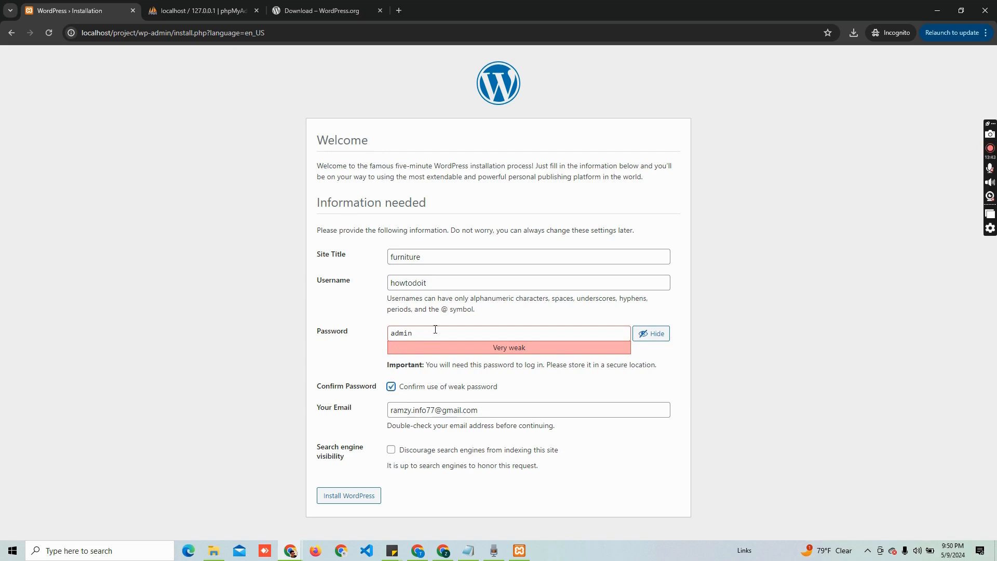
click(392, 453)
Review the username and e-mail, install WordPress, and select the admin username to copy
drag(501, 411, 366, 411)
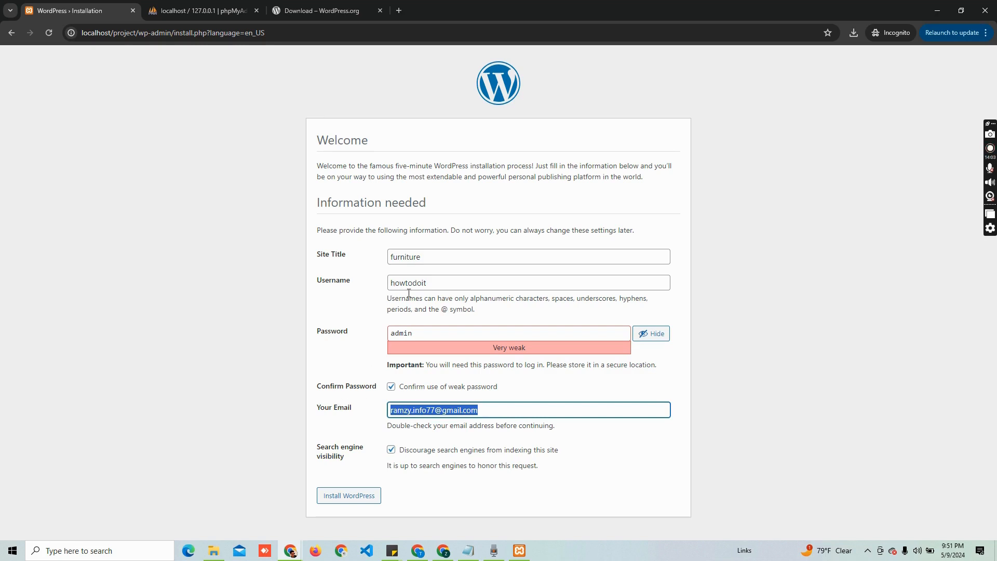
drag(430, 283, 356, 270)
drag(491, 413, 366, 413)
click(363, 419)
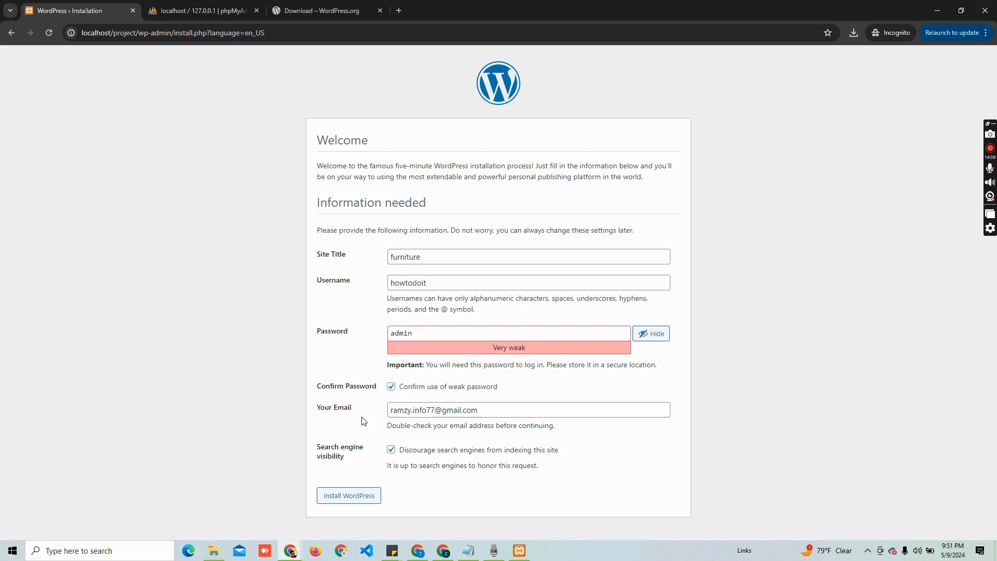
click(362, 498)
drag(437, 284, 333, 272)
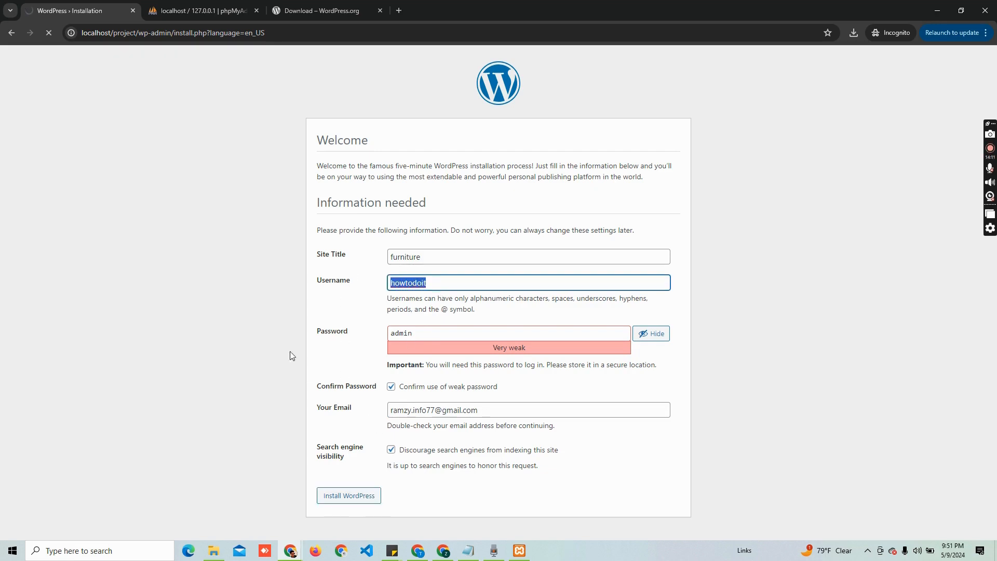
click(236, 364)
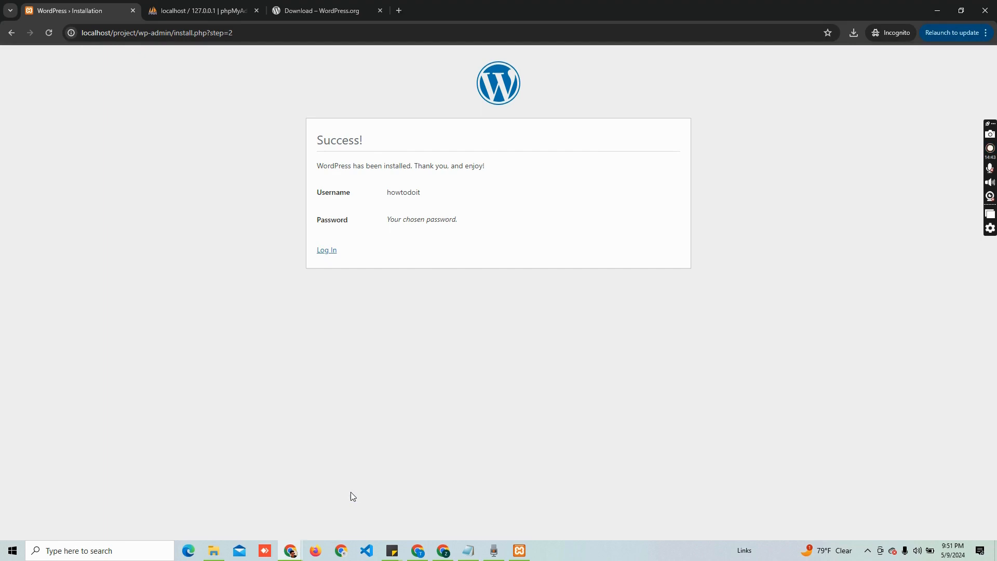
Log in with the copied admin username and password to reach the furniture Dashboard
double_click(390, 193)
key(ctrl+c)
click(328, 251)
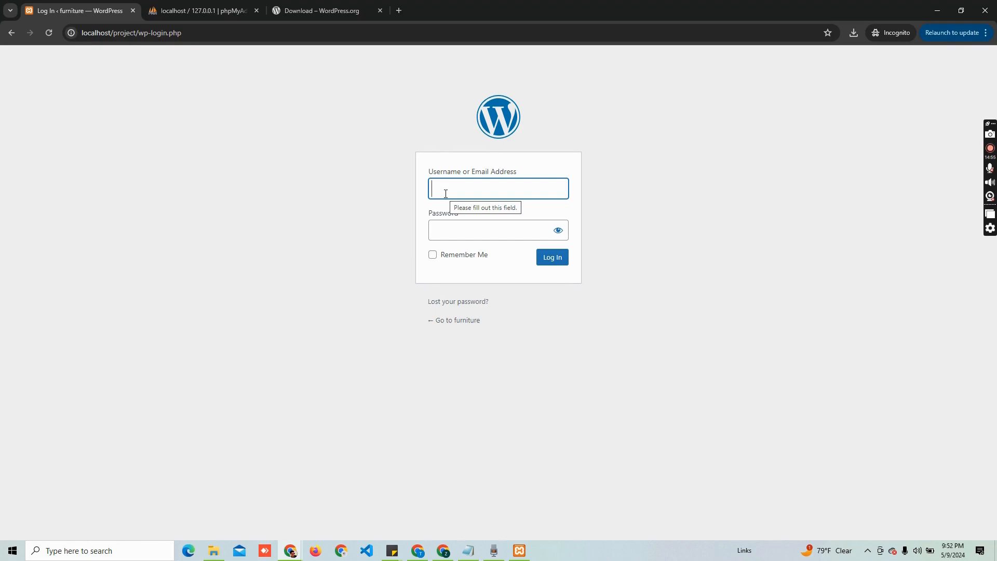
key(ctrl+v)
click(464, 226)
text(•••••)
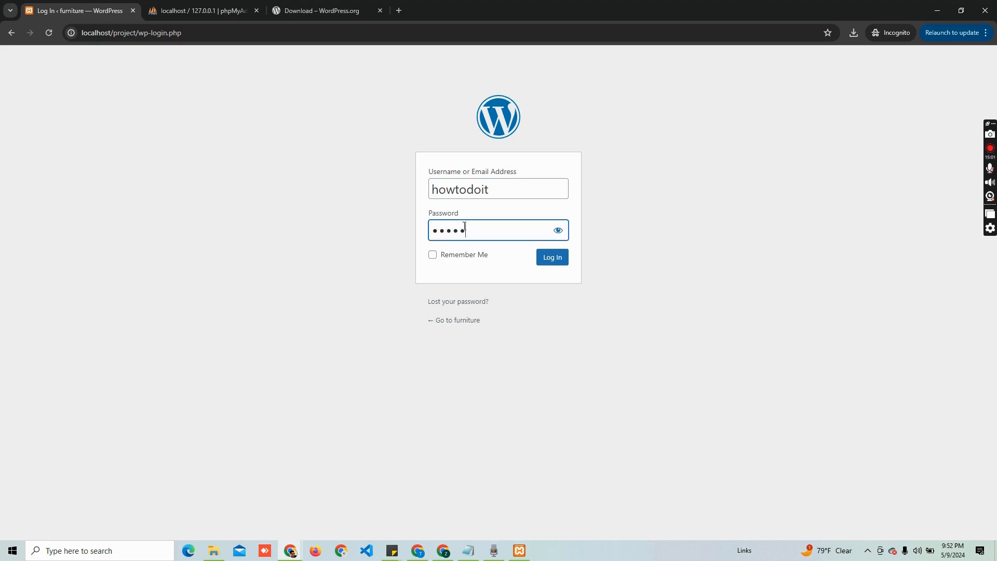
click(543, 261)
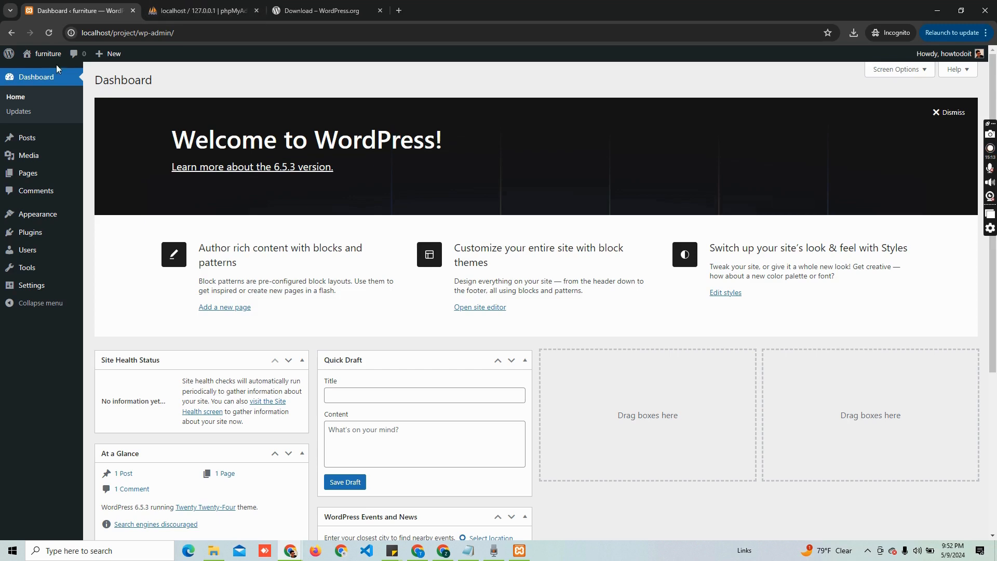
Open Visit Site in a new tab and scroll through the Twenty Twenty-Four homepage
mouse_move(52, 58)
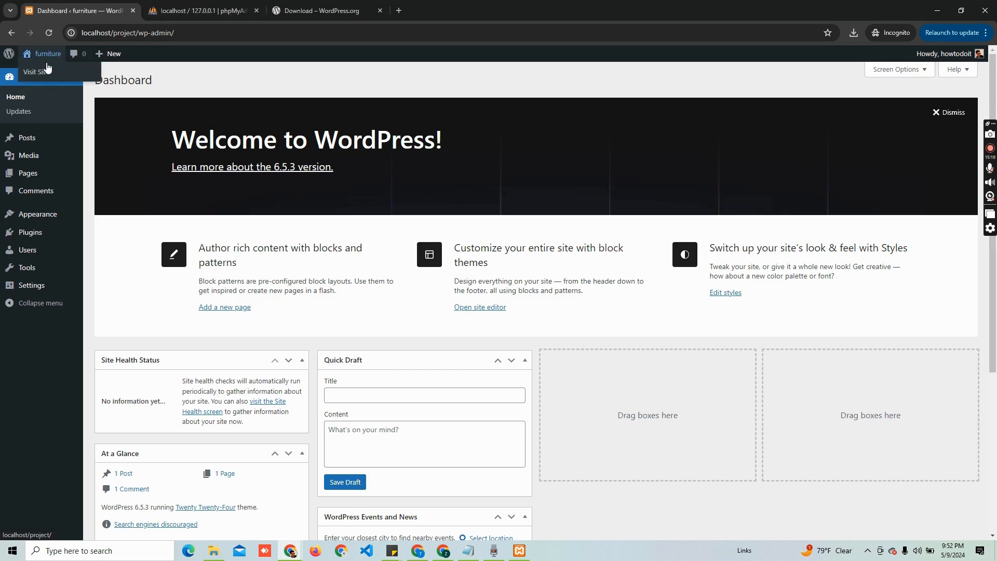
middle_click(47, 68)
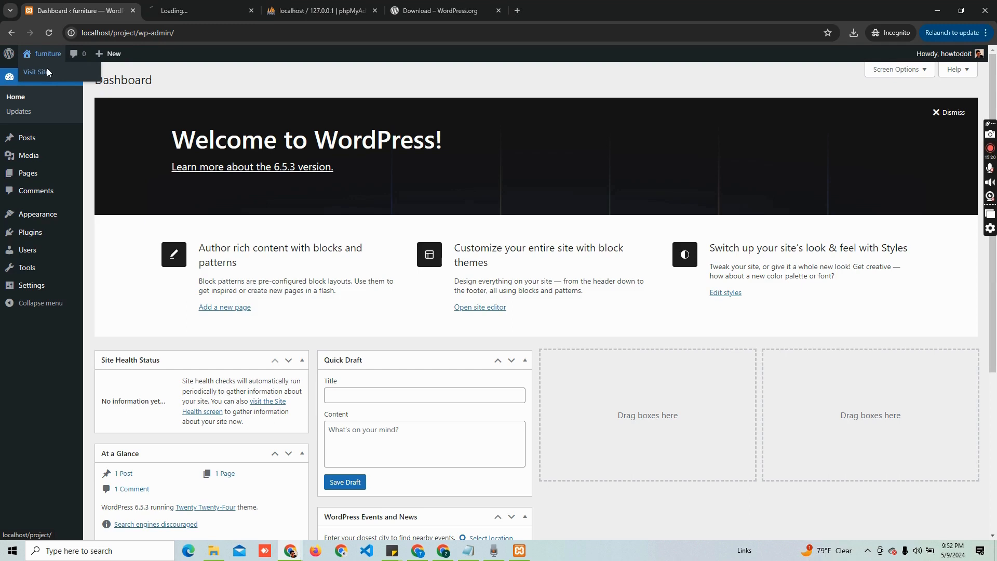
click(180, 5)
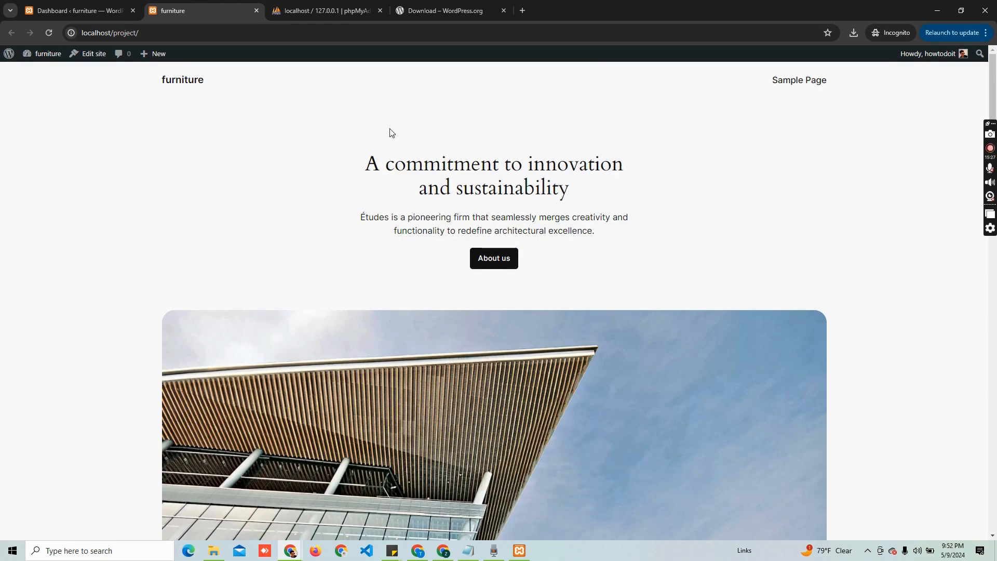
scroll(391, 133, down, 15)
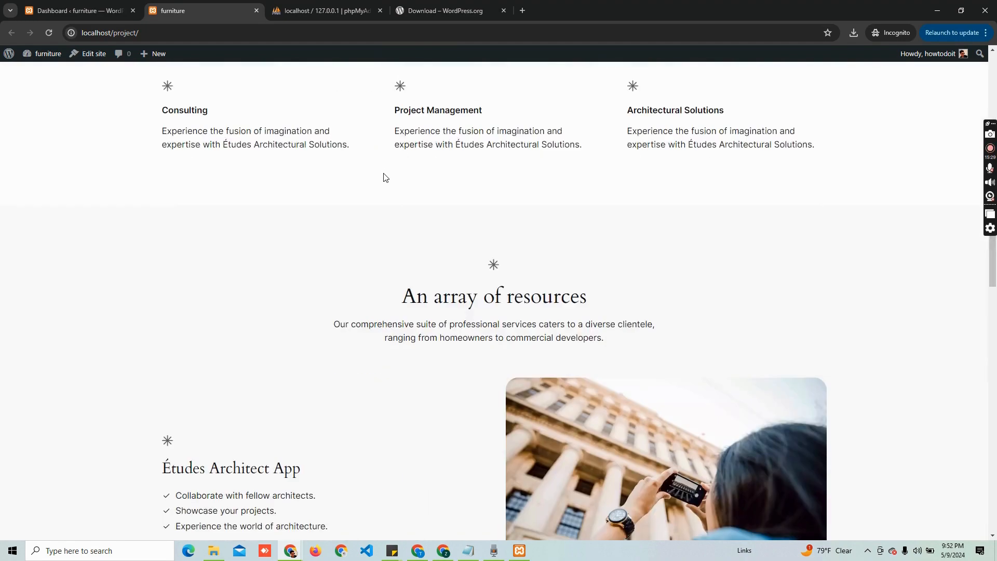